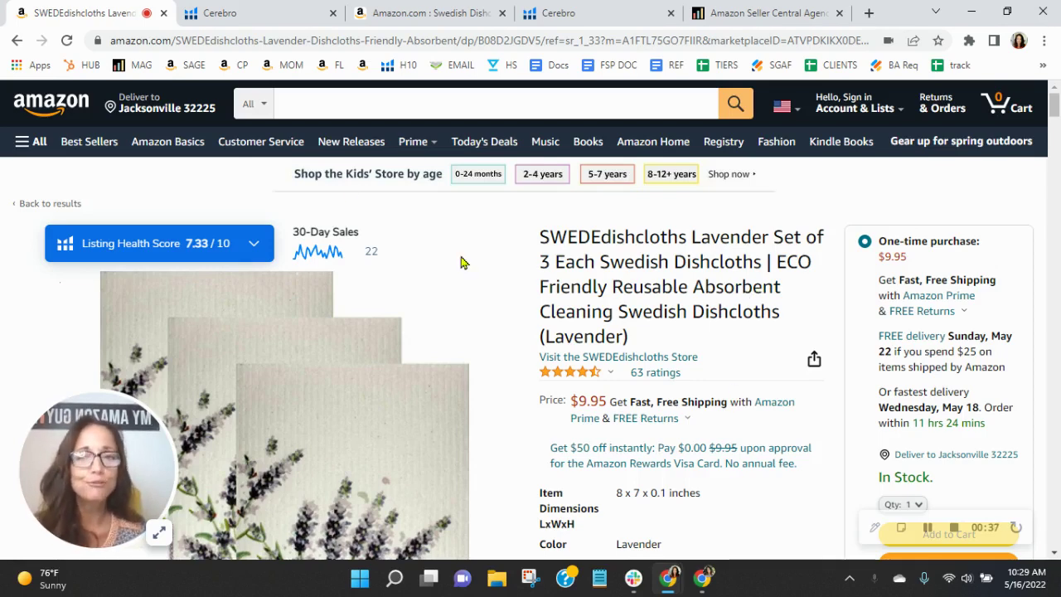
# Switch to the Cerebro report for the SWEDEdishcloths lavender set and review its keyword distribution, especially the organic keywords
pyautogui.click(256, 10)
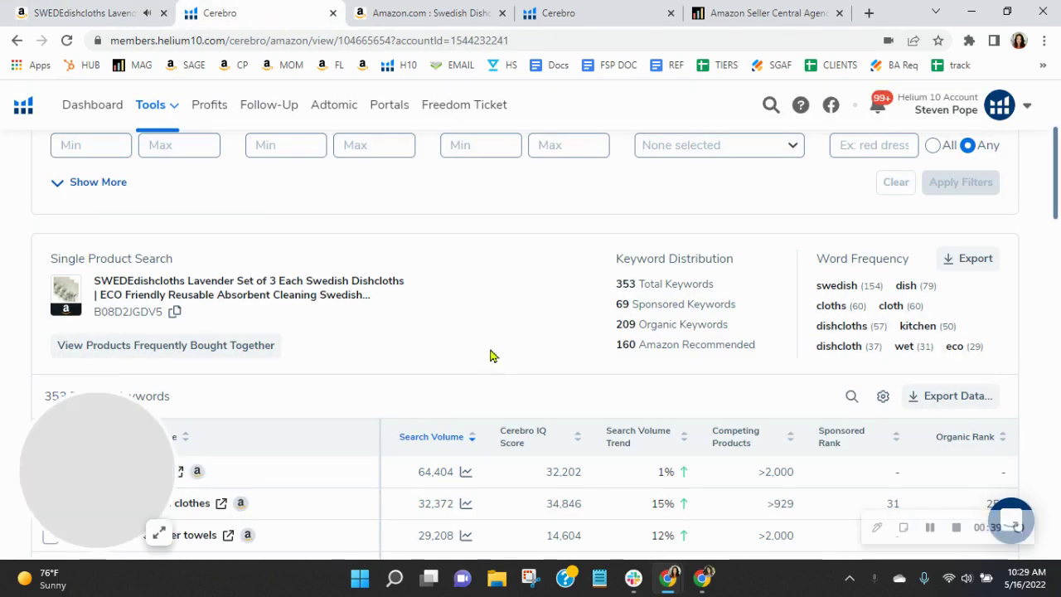
pyautogui.moveTo(575, 370); pyautogui.dragTo(635, 387)
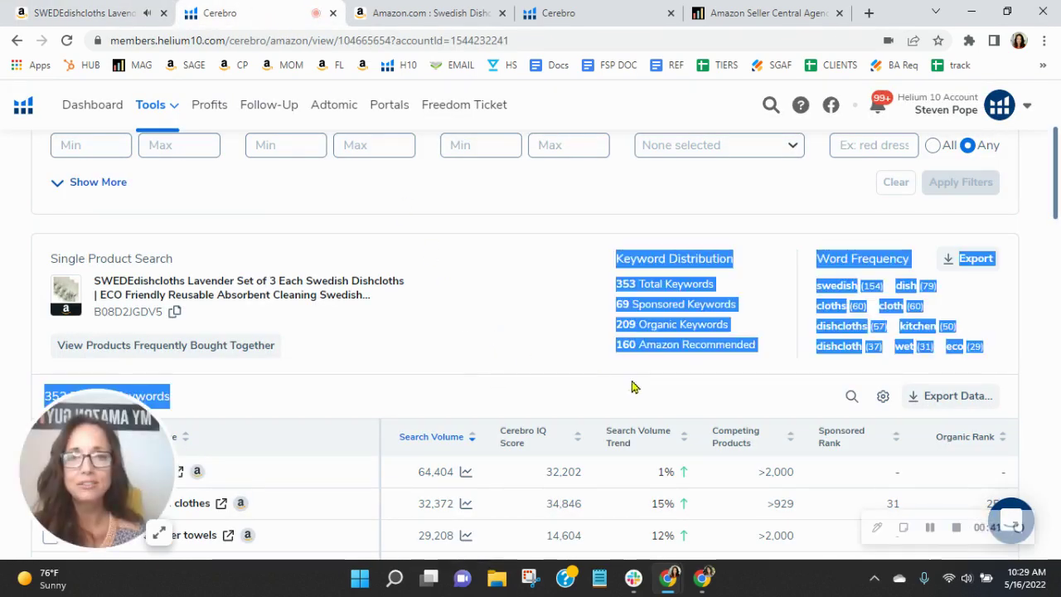
pyautogui.click(626, 380)
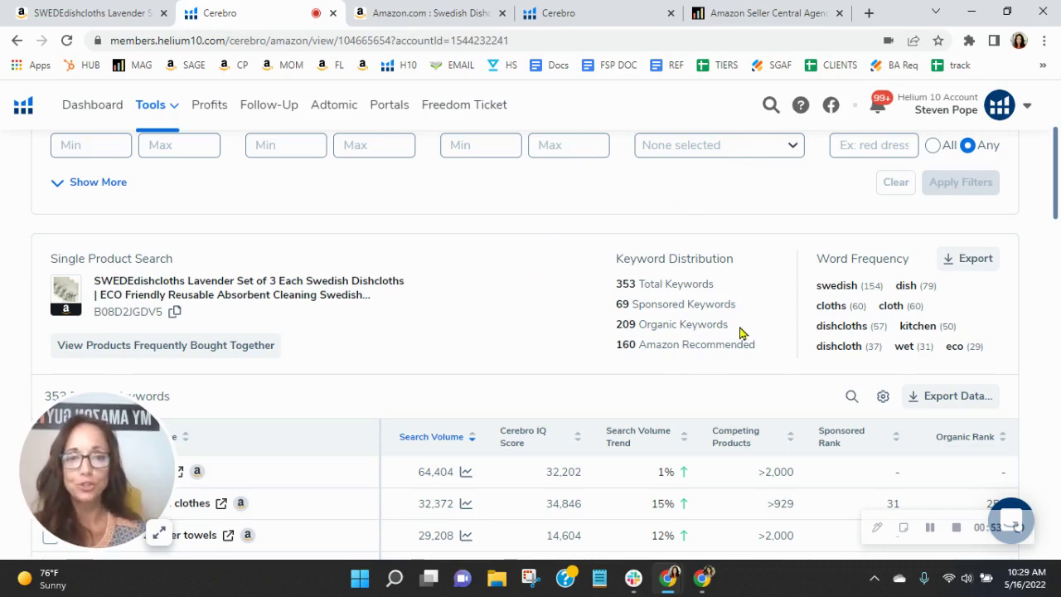
pyautogui.moveTo(730, 331); pyautogui.dragTo(690, 325)
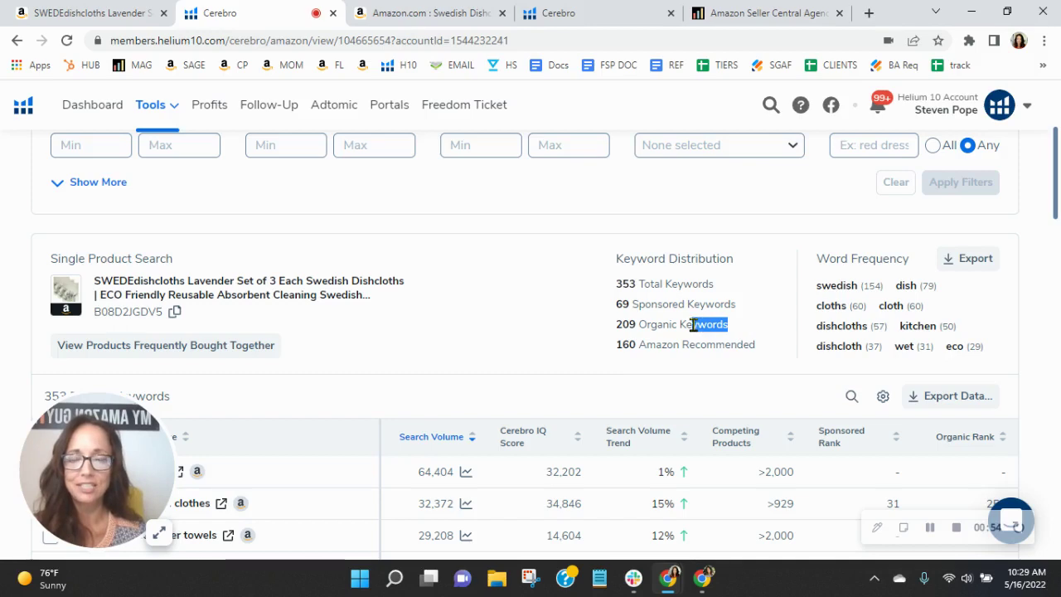
pyautogui.click(752, 329)
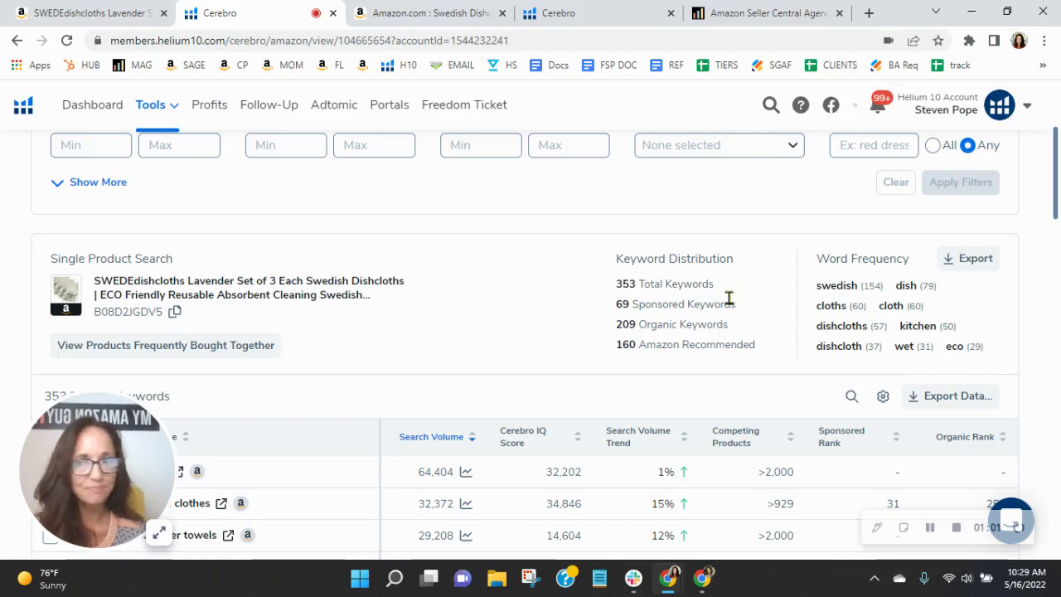
# Examine the sponsored and organic ranks of the high-volume keywords in the lavender dishcloths' keyword table
pyautogui.scroll(-1, 727, 304)
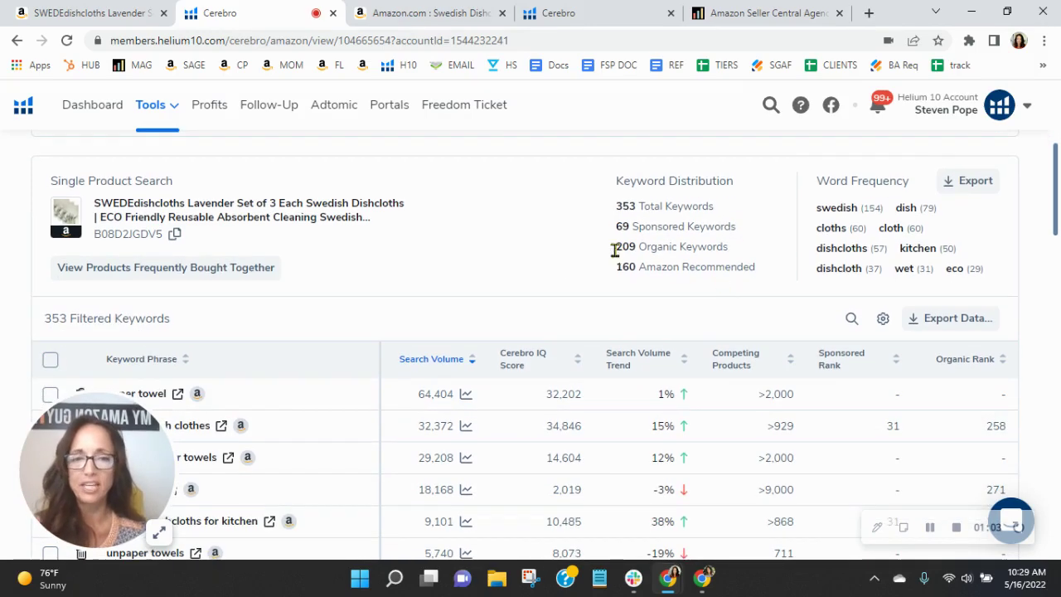
pyautogui.scroll(-3, 605, 265)
pyautogui.scroll(2, 975, 285)
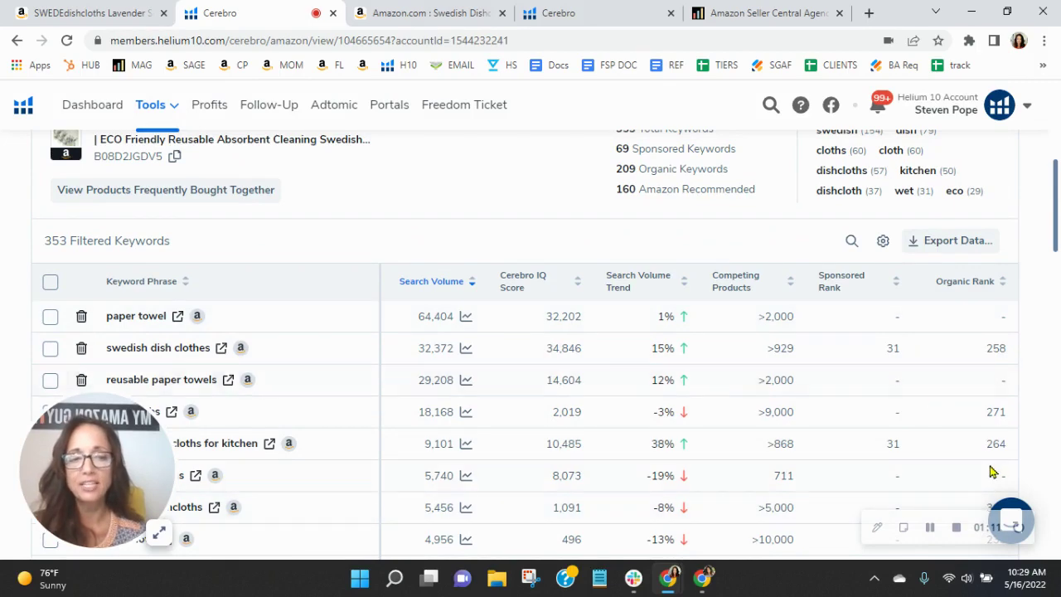
pyautogui.scroll(1, 992, 469)
pyautogui.scroll(-1, 993, 469)
pyautogui.scroll(-1, 992, 469)
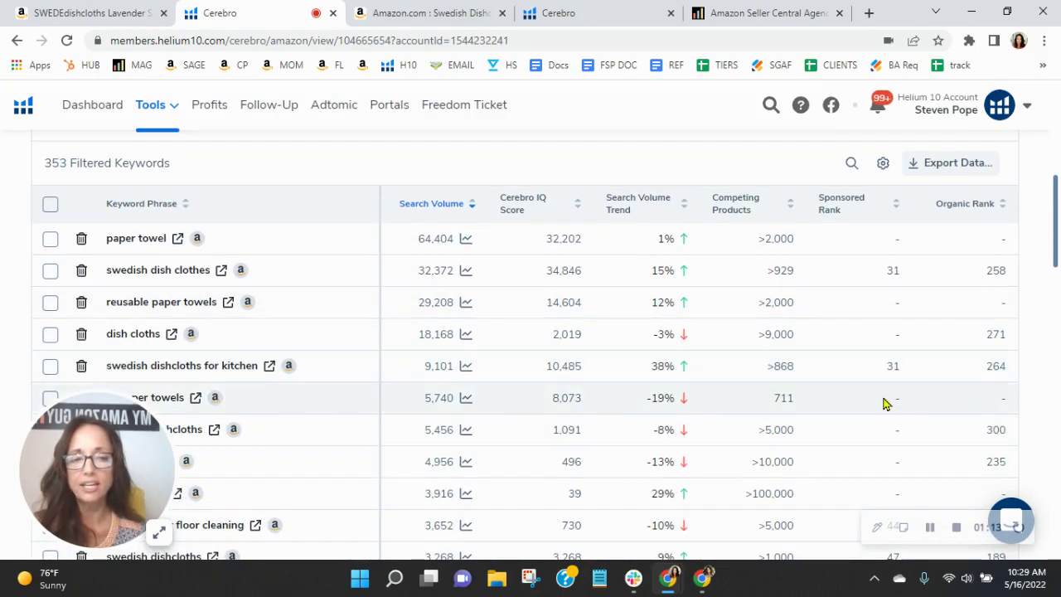
pyautogui.scroll(-2, 983, 398)
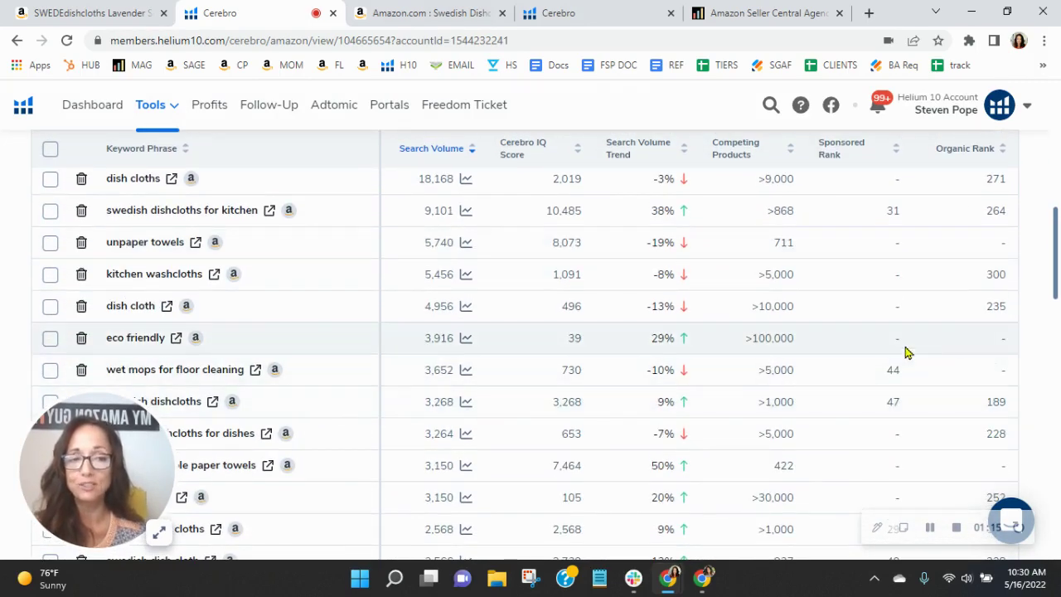
pyautogui.scroll(-3, 975, 338)
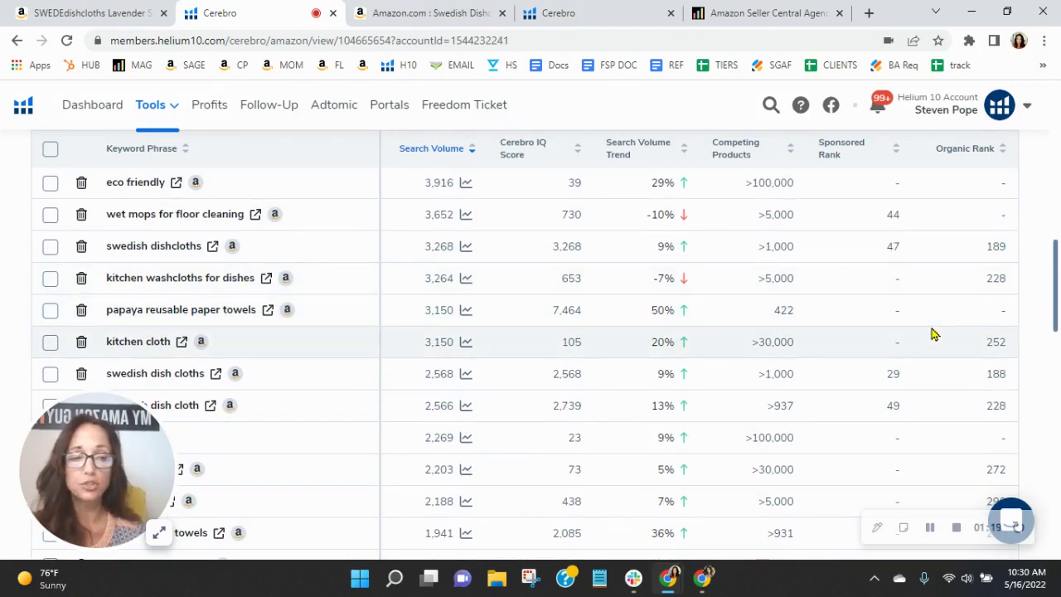
pyautogui.scroll(-3, 932, 333)
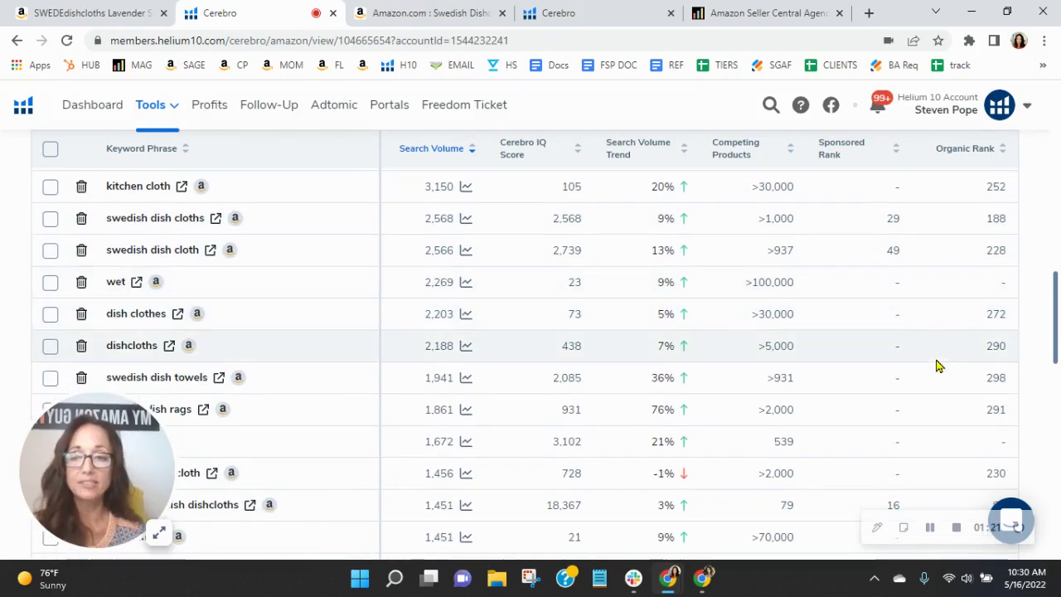
pyautogui.scroll(-3, 938, 366)
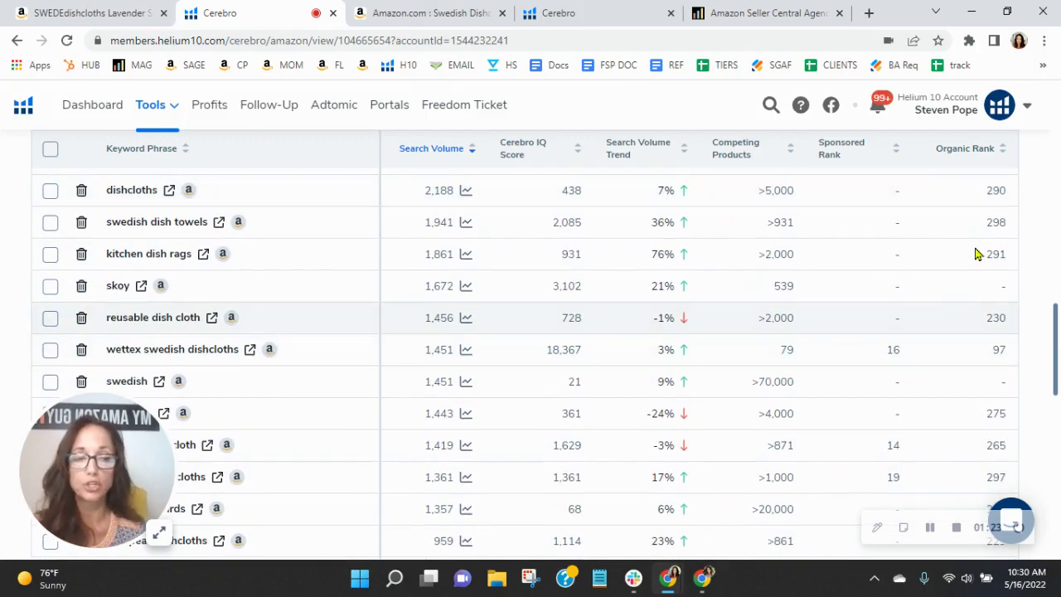
pyautogui.scroll(10, 966, 344)
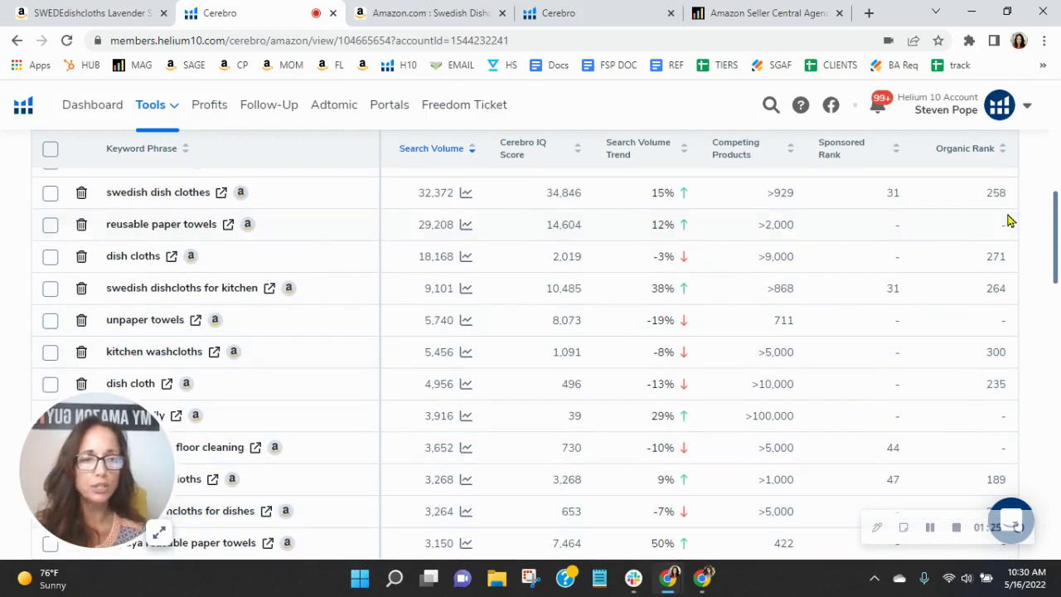
pyautogui.scroll(3, 1003, 211)
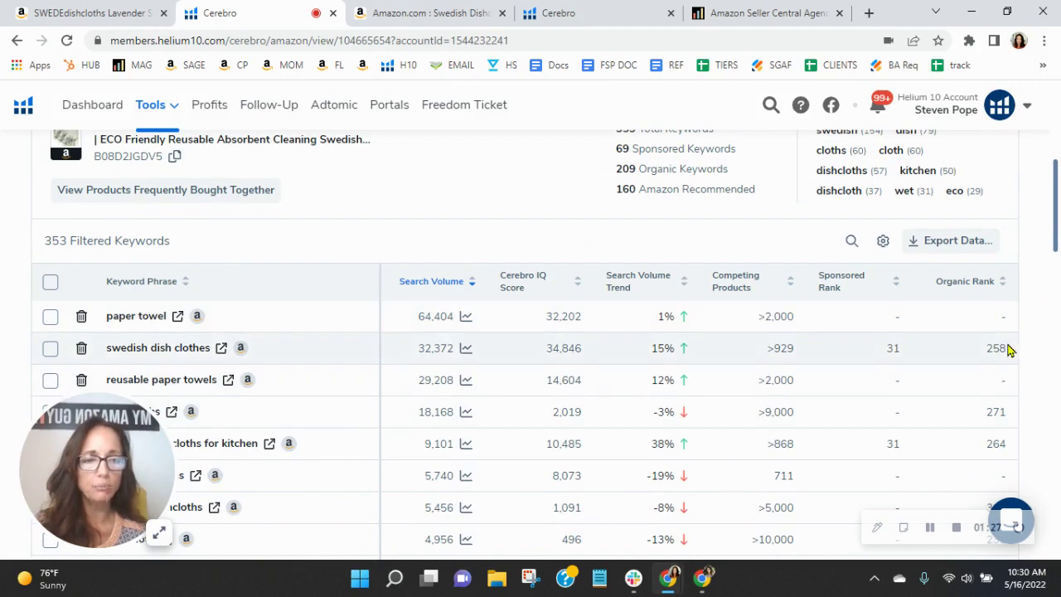
pyautogui.scroll(-2, 1010, 353)
pyautogui.scroll(-2, 1010, 353)
pyautogui.scroll(-4, 1010, 354)
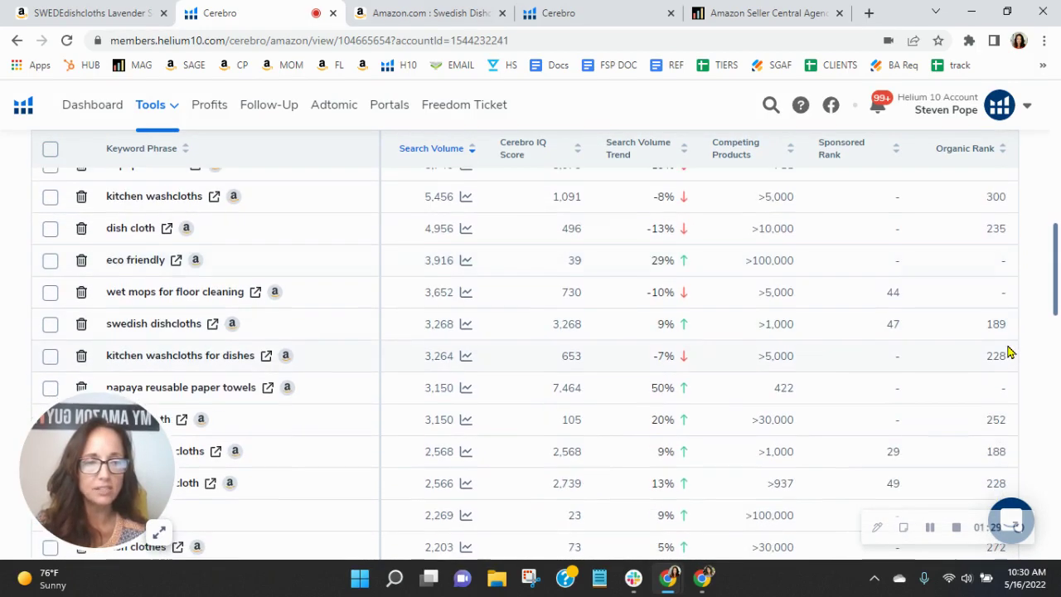
pyautogui.scroll(-7, 1009, 347)
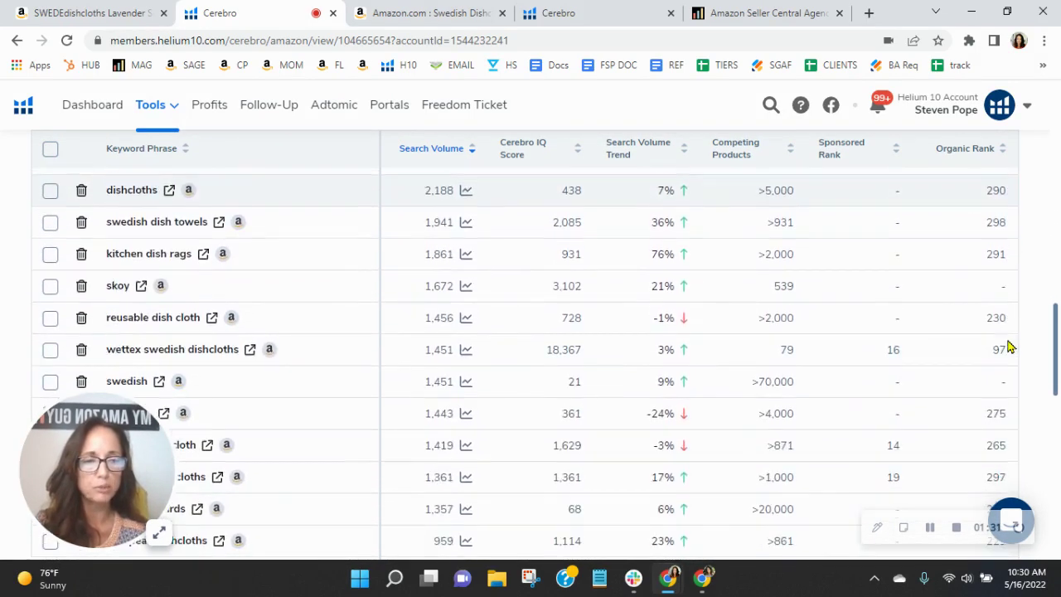
pyautogui.scroll(-6, 1010, 348)
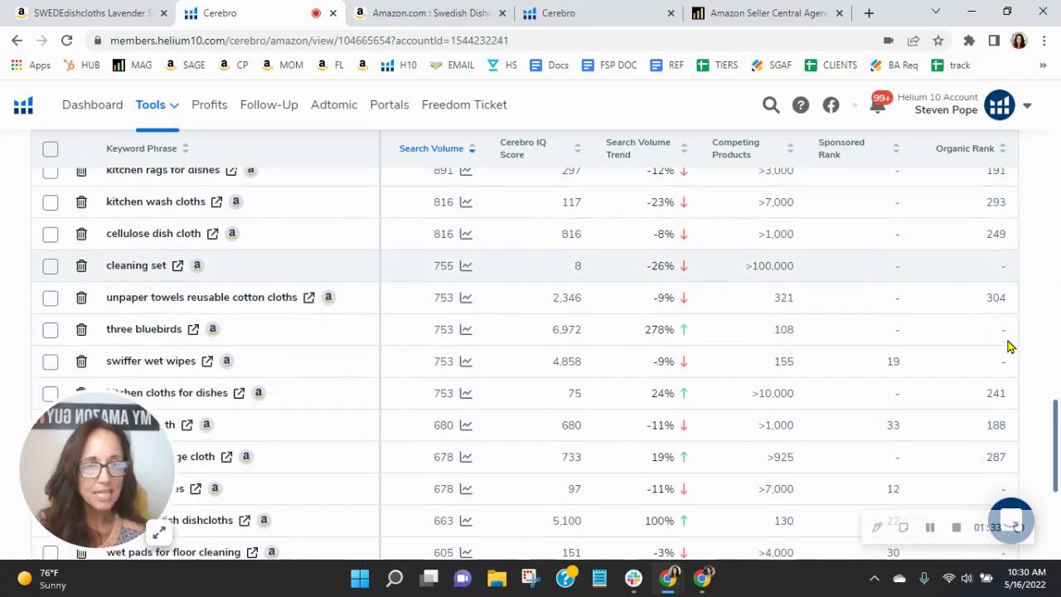
pyautogui.scroll(-2, 1010, 354)
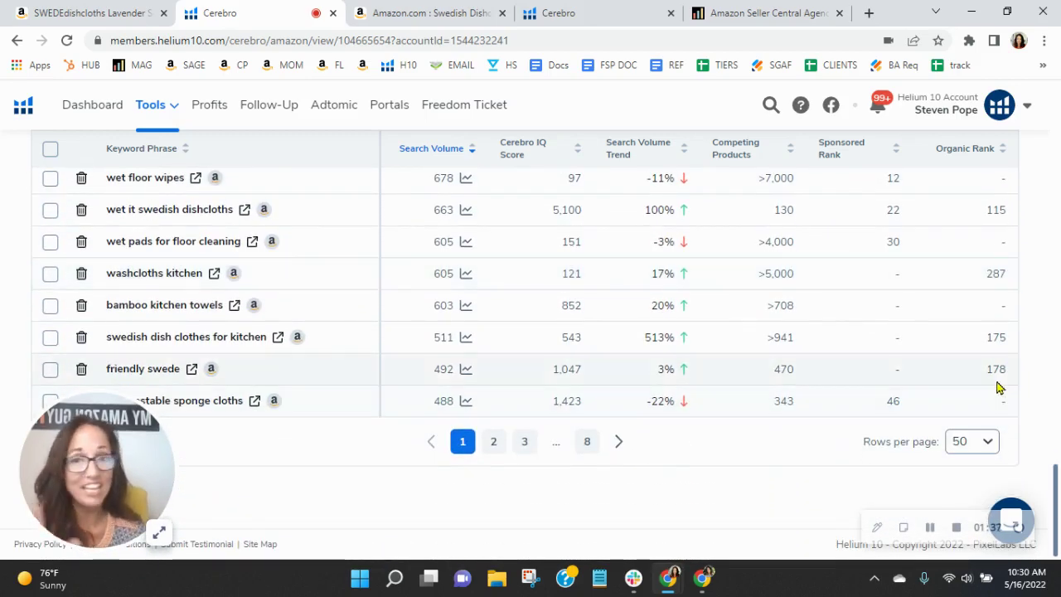
pyautogui.scroll(8, 999, 387)
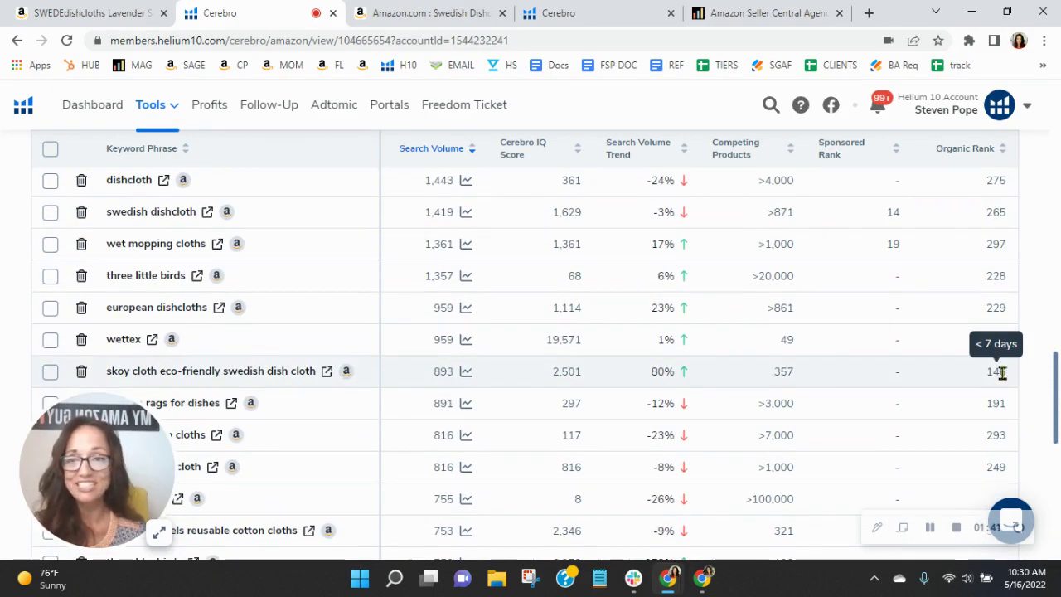
pyautogui.scroll(4, 1002, 373)
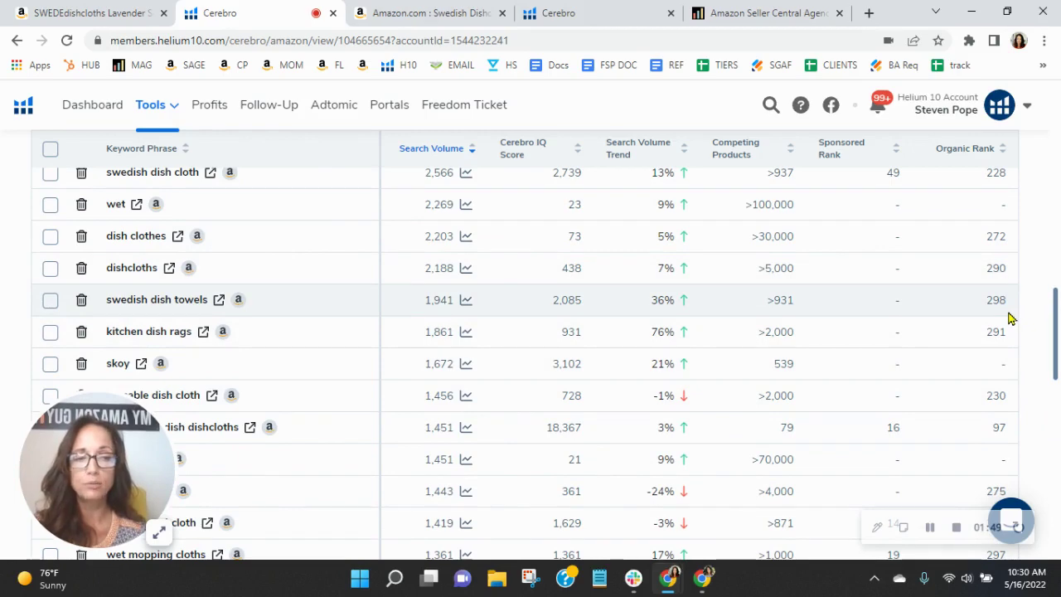
# Open the Amazon results for the keyword "swedish dish towels" and run Helium 10's Xray product research on them
pyautogui.click(217, 301)
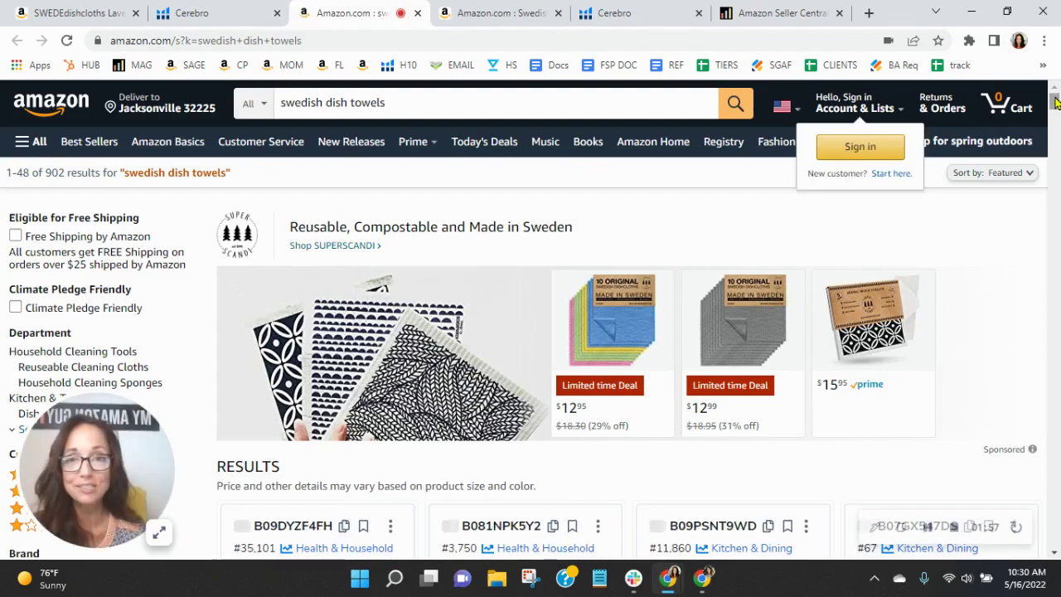
pyautogui.moveTo(1056, 100)
pyautogui.mouseDown()
pyautogui.moveTo(1054, 178)
pyautogui.moveTo(1053, 93)
pyautogui.mouseUp()
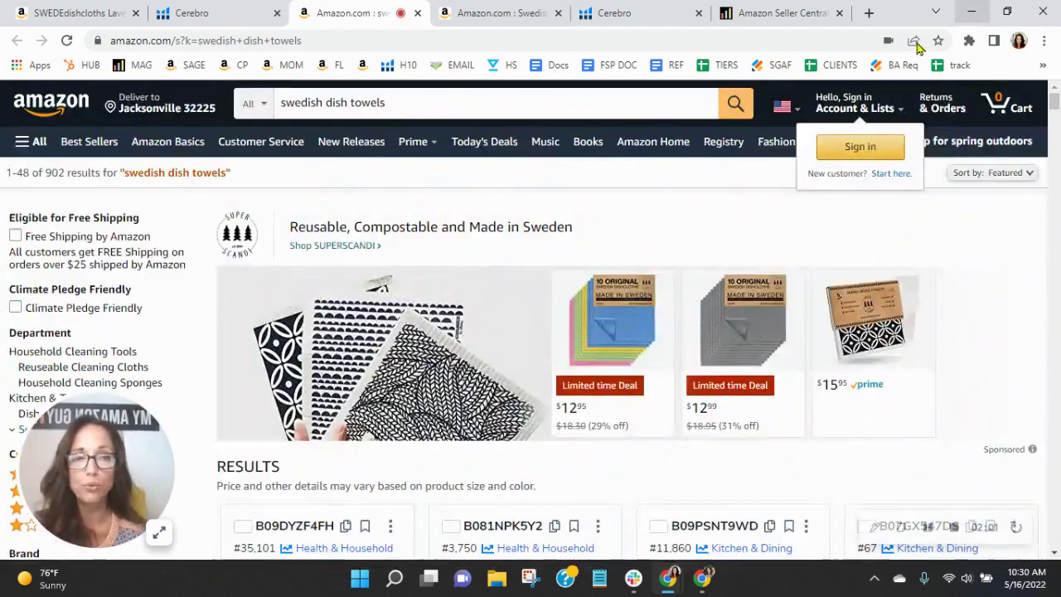
pyautogui.click(969, 41)
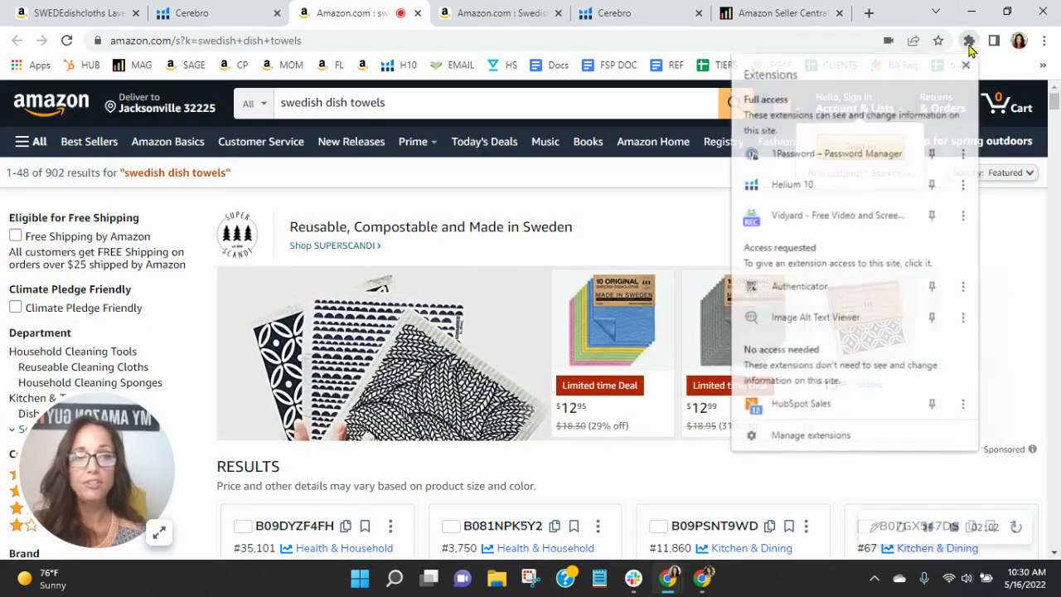
pyautogui.click(836, 188)
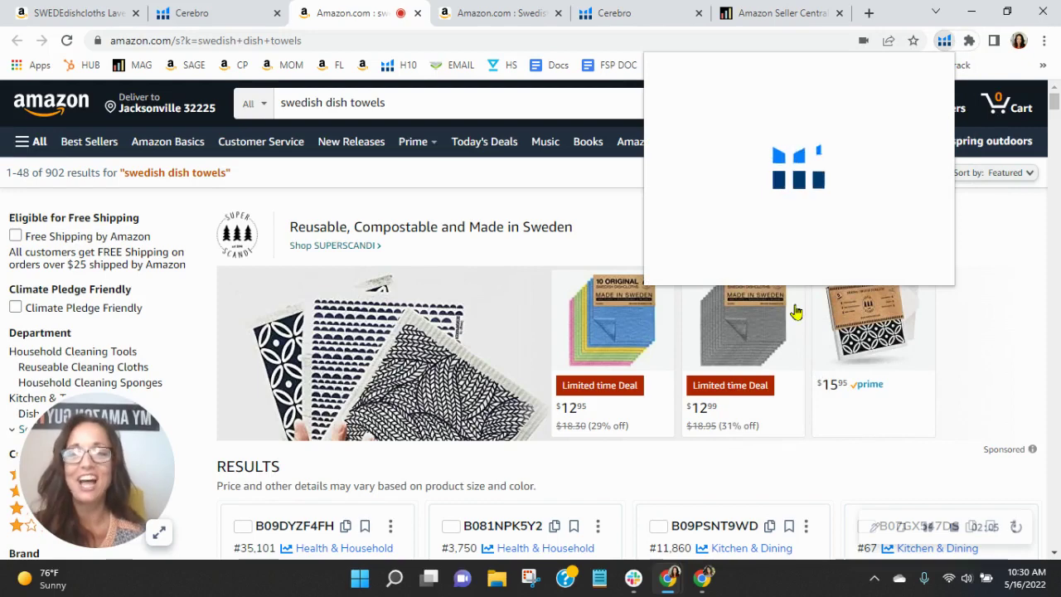
pyautogui.click(810, 184)
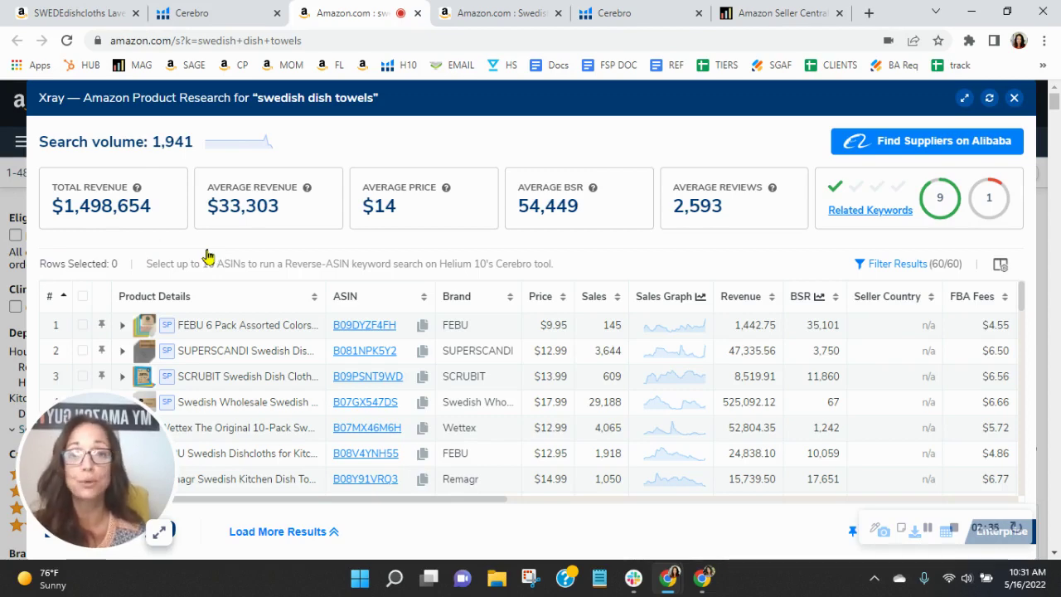
# Open the Skoy Cloth 8-pack listing with flower design from the Swedish Dishcloths search results on Amazon
pyautogui.click(487, 15)
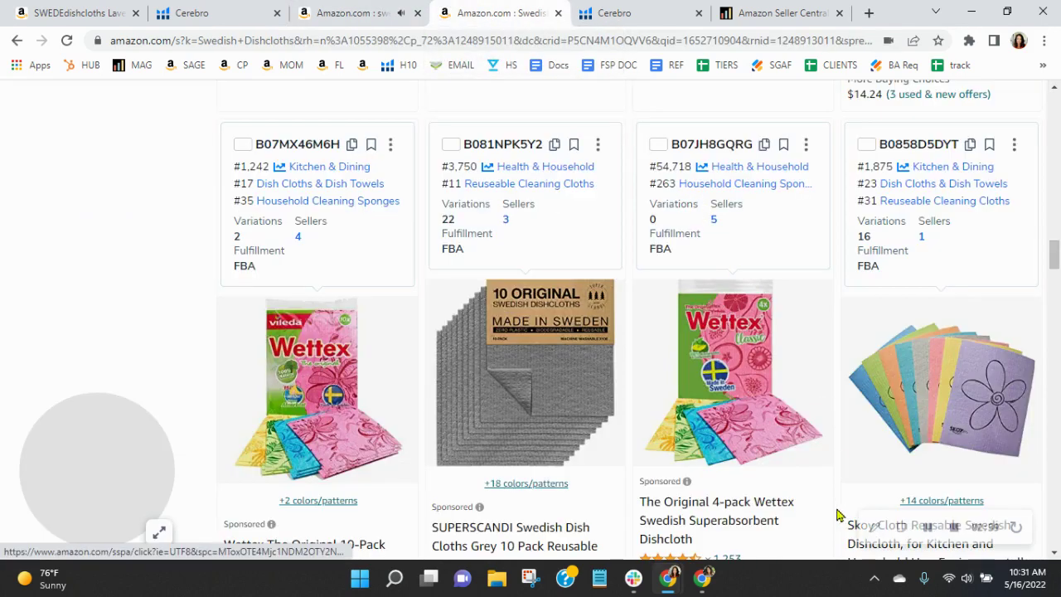
pyautogui.click(920, 406)
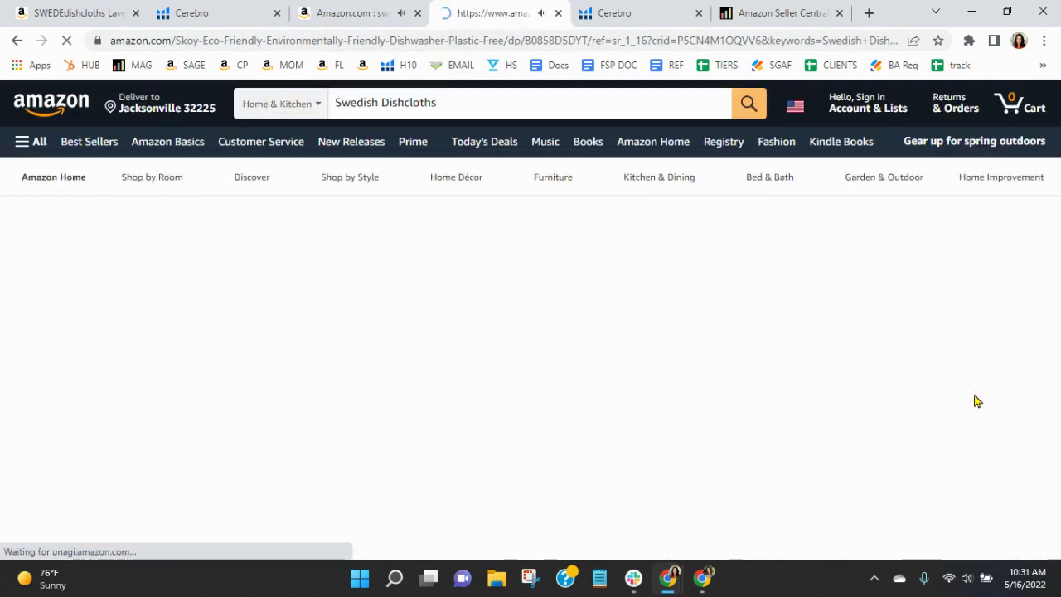
pyautogui.moveTo(473, 97); pyautogui.dragTo(315, 102)
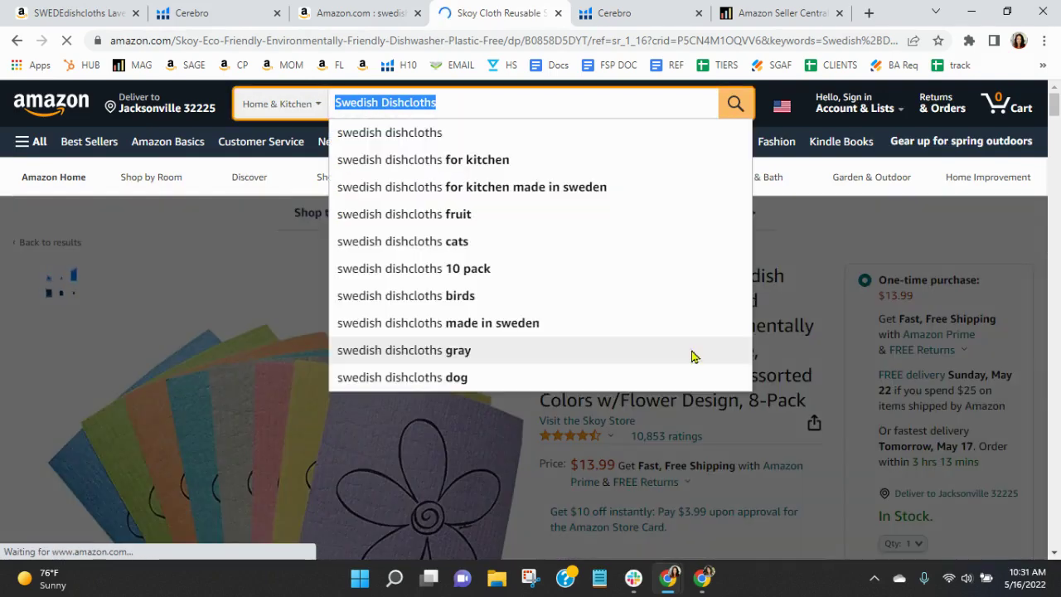
pyautogui.click(790, 388)
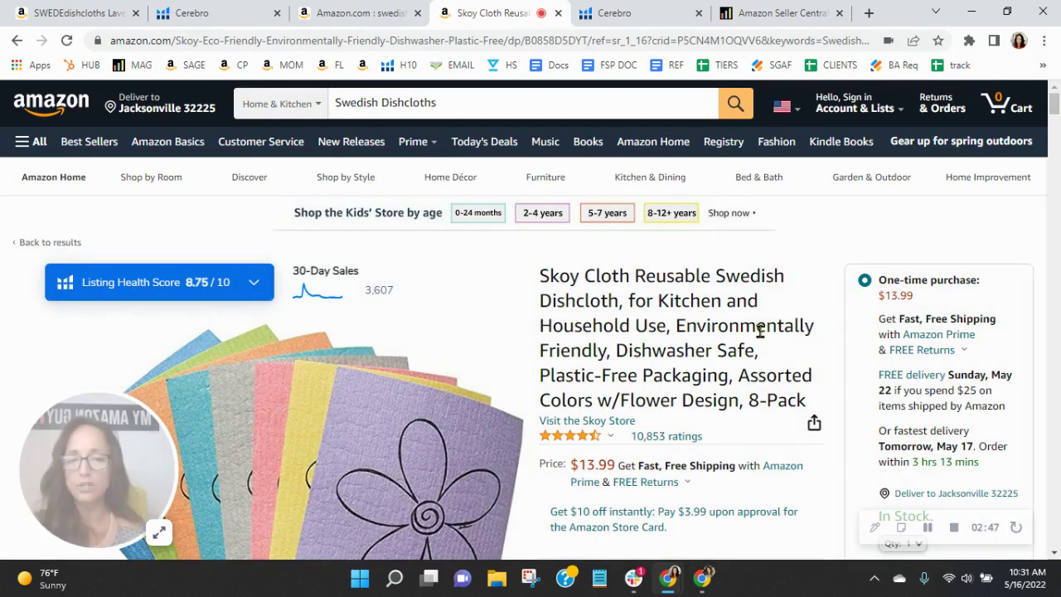
# Review the keyword distribution in the Skoy Cloth's Cerebro report, and return to the SWEDEdishcloths lavender listing for comparison
pyautogui.click(621, 11)
pyautogui.scroll(-2, 569, 296)
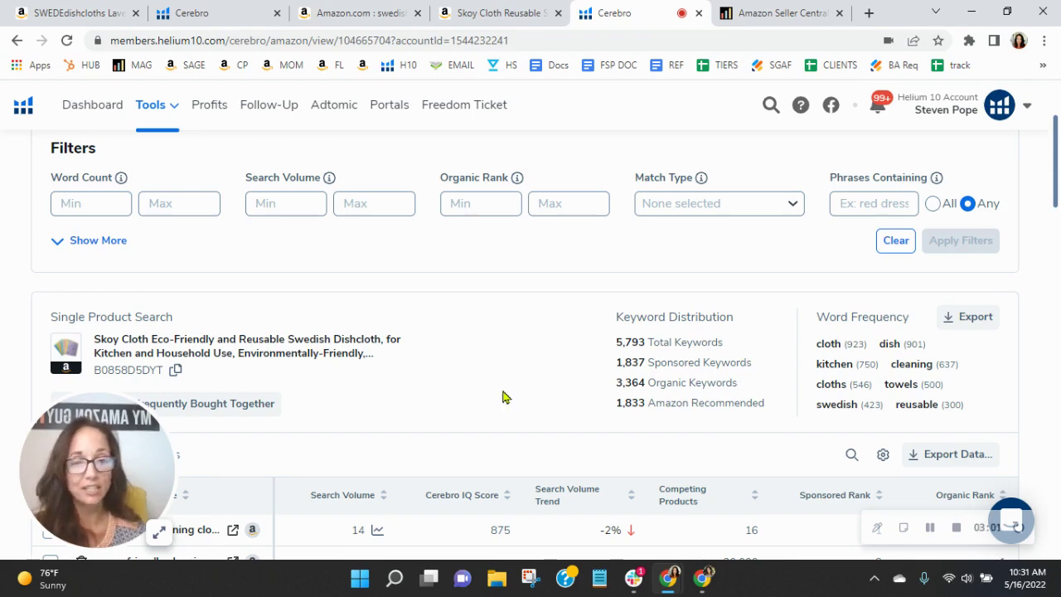
pyautogui.click(496, 10)
pyautogui.click(38, 7)
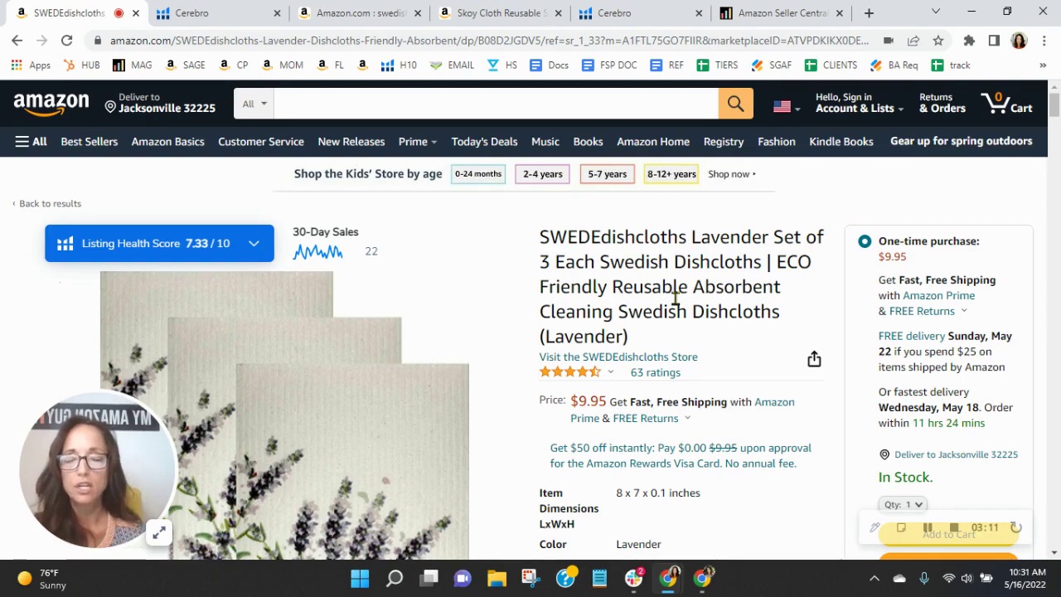
# Sort the lavender dishcloths' keywords in their Cerebro report by organic rank in ascending order
pyautogui.click(194, 13)
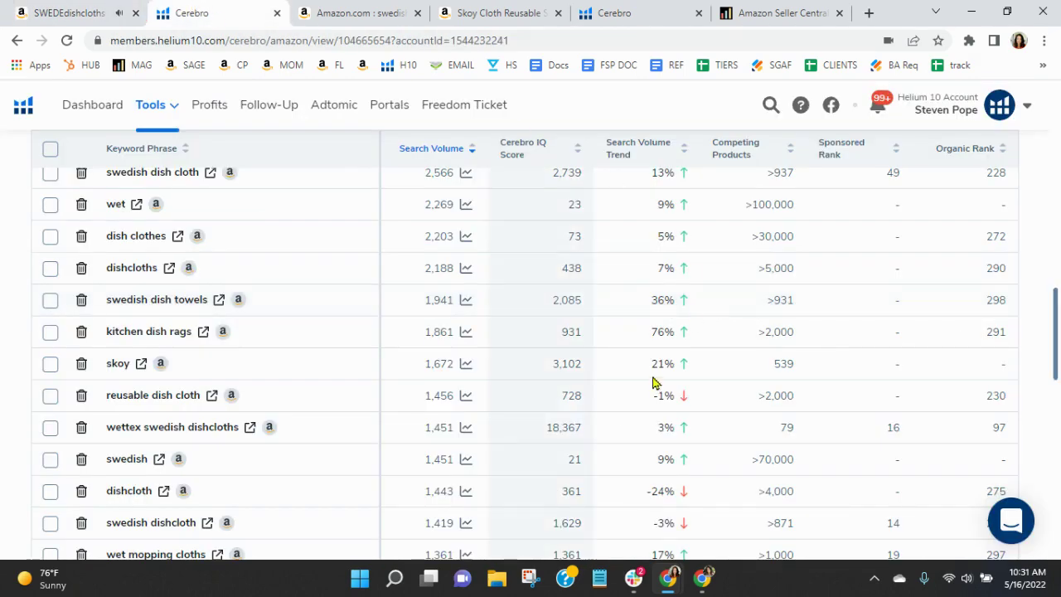
pyautogui.scroll(15, 653, 383)
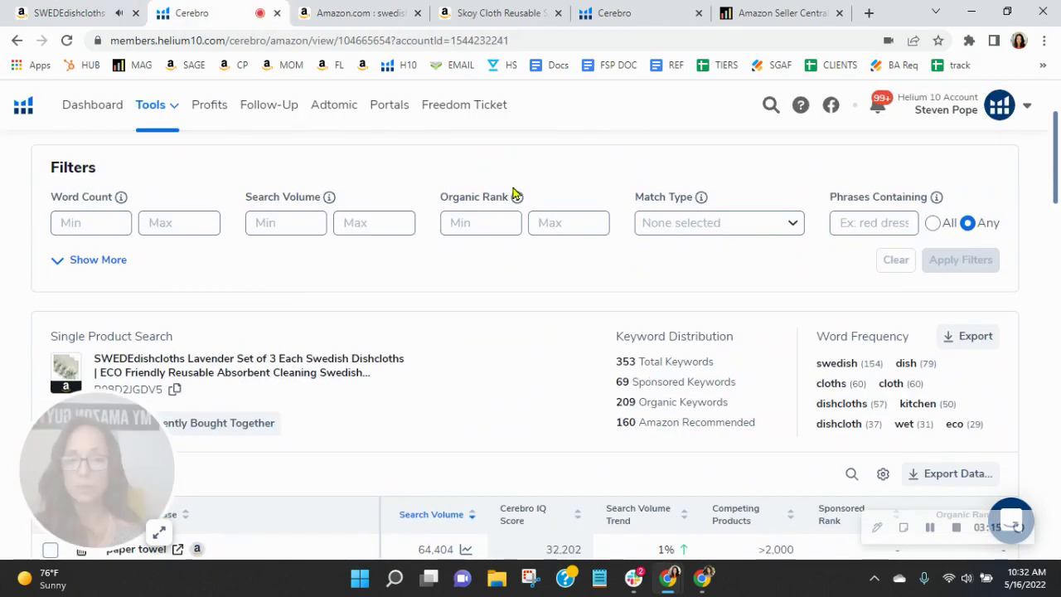
pyautogui.click(488, 226)
pyautogui.scroll(-3, 782, 320)
pyautogui.scroll(-1, 782, 319)
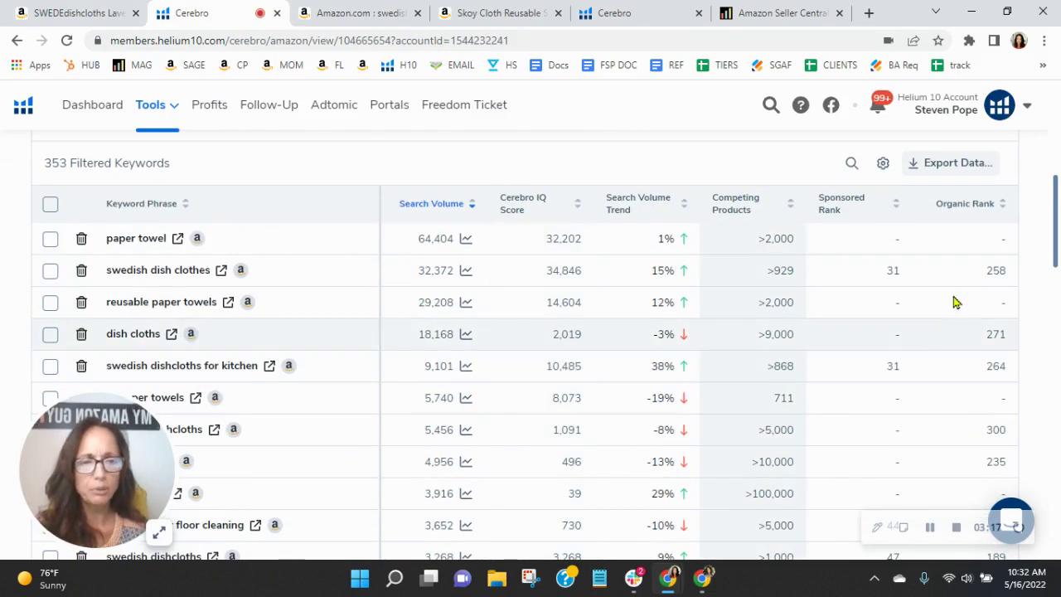
pyautogui.click(984, 218)
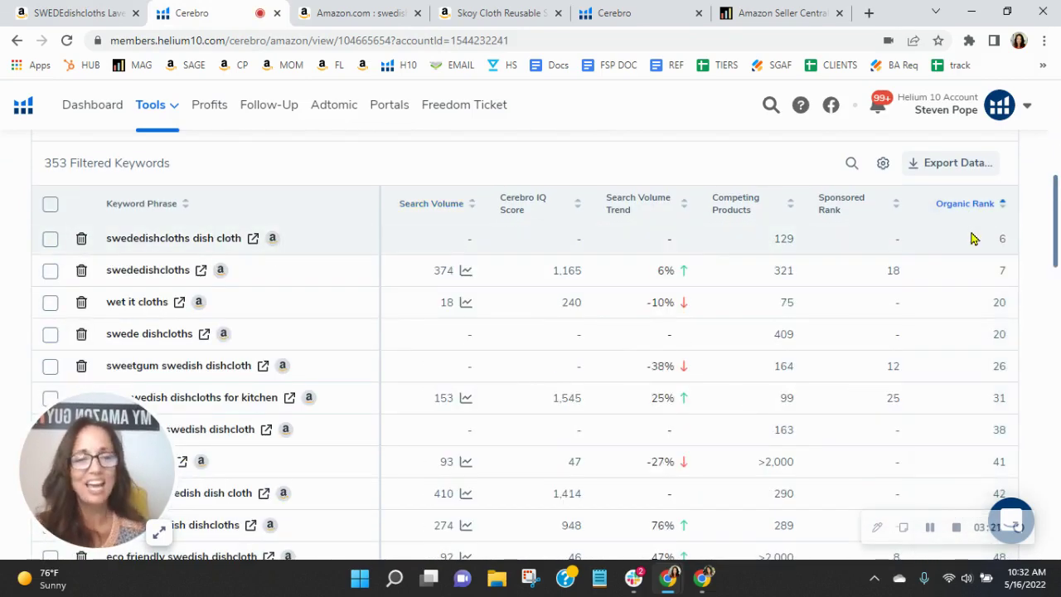
# Review the lavender dishcloths' best-ranked organic keywords and their keyword distribution in the Cerebro report
pyautogui.scroll(-2, 974, 239)
pyautogui.scroll(-1, 973, 238)
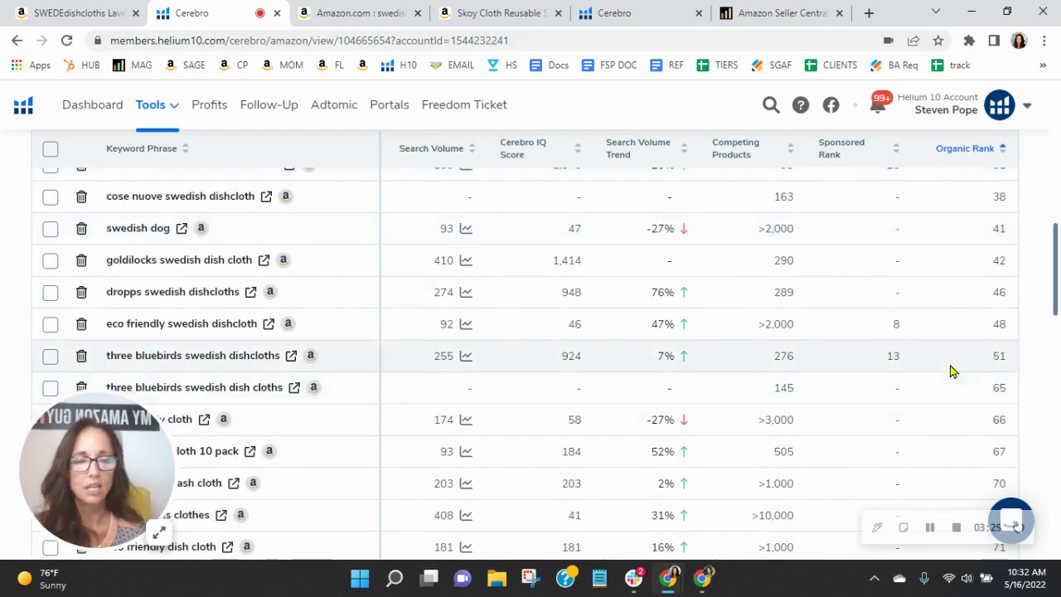
pyautogui.scroll(3, 951, 373)
pyautogui.scroll(1, 955, 353)
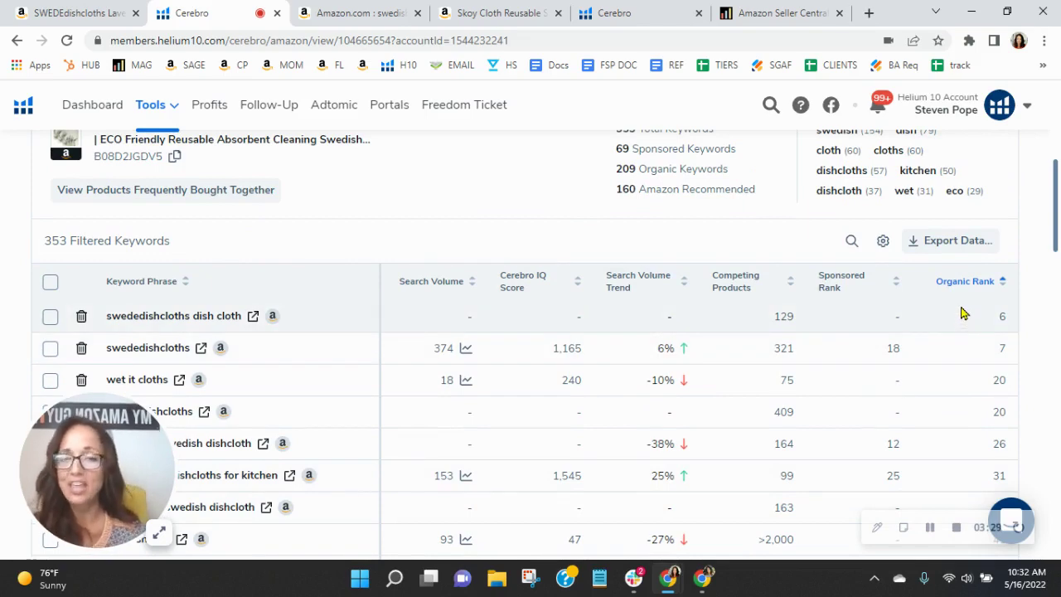
pyautogui.scroll(2, 960, 307)
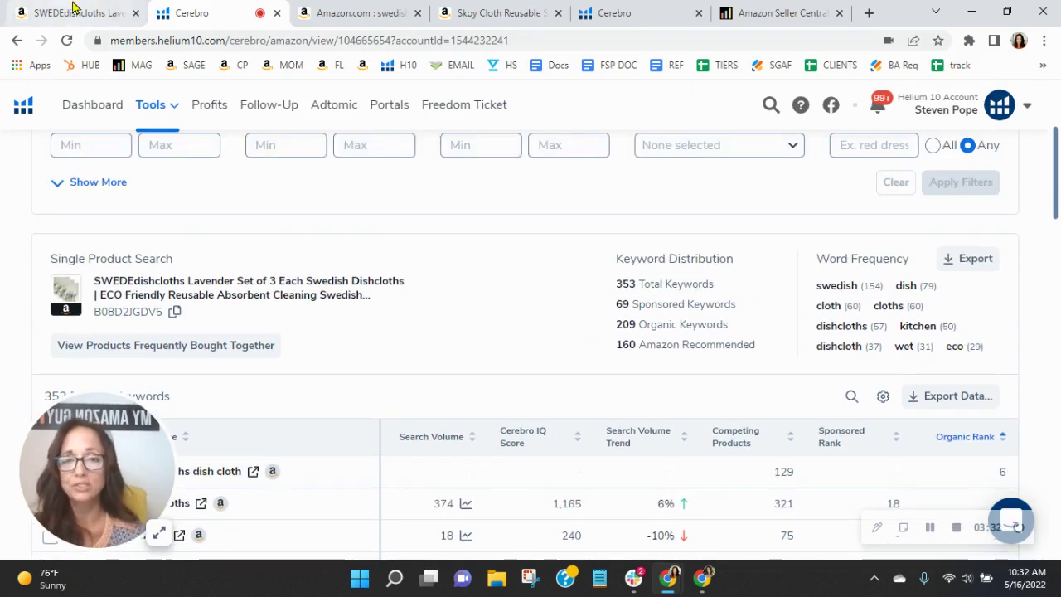
# Return to the SWEDEdishcloths lavender listing on Amazon and preview its product images one after another
pyautogui.click(75, 10)
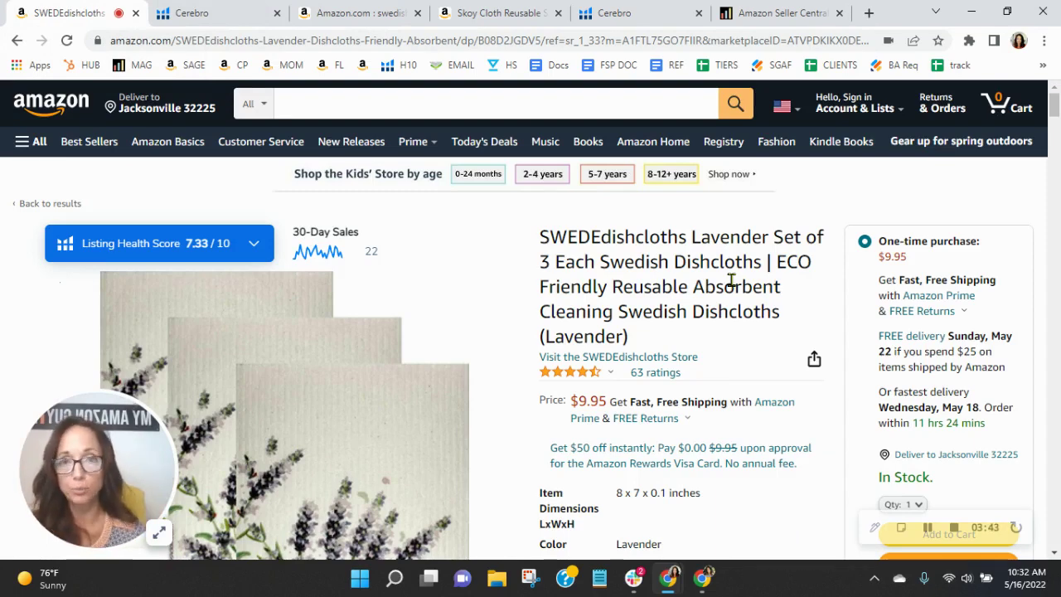
pyautogui.moveTo(106, 478); pyautogui.dragTo(953, 217)
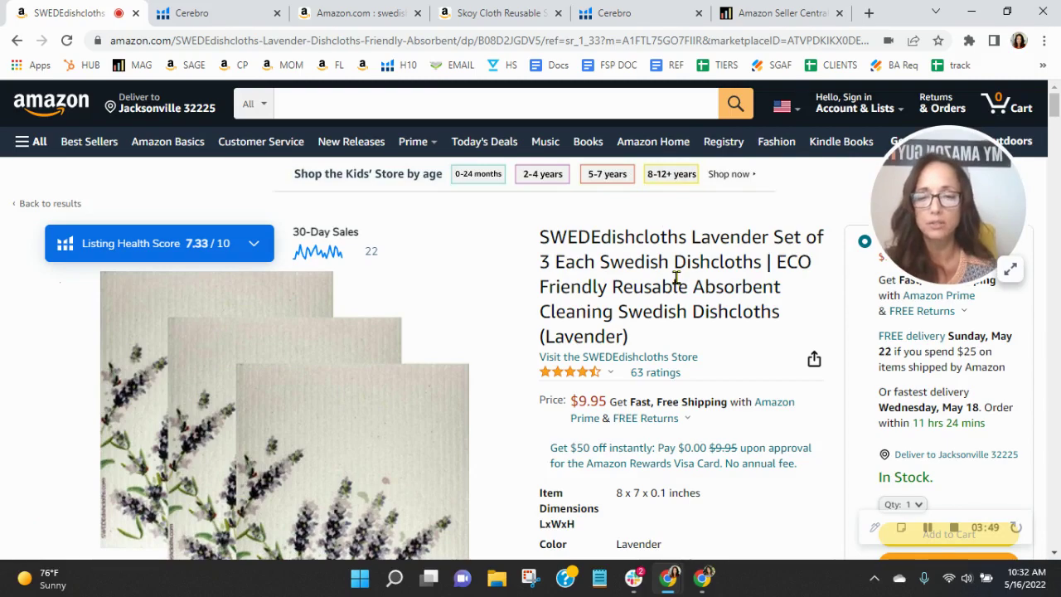
pyautogui.scroll(-3, 676, 278)
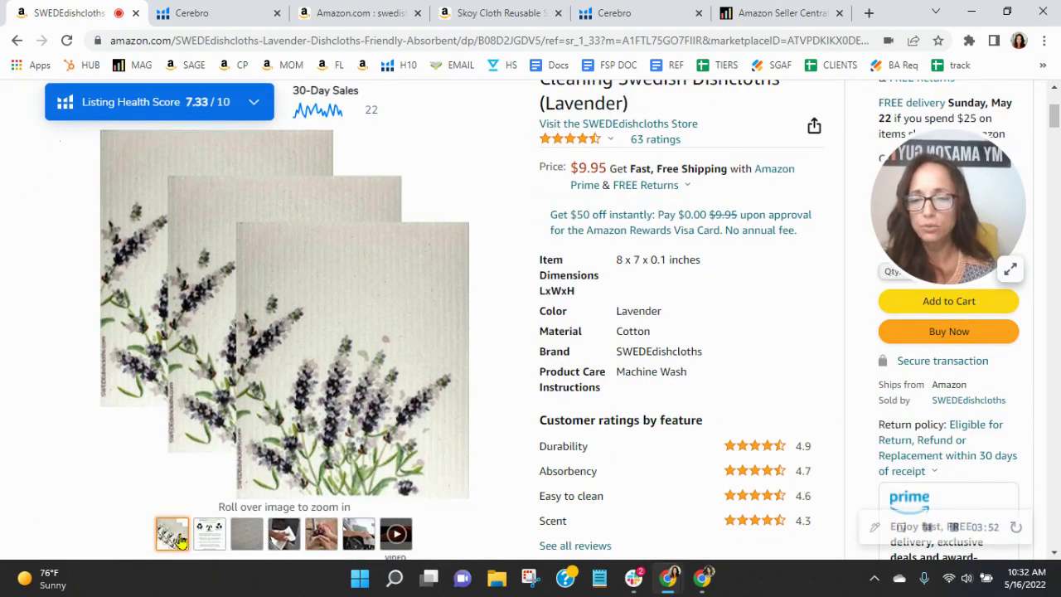
pyautogui.moveTo(214, 537)
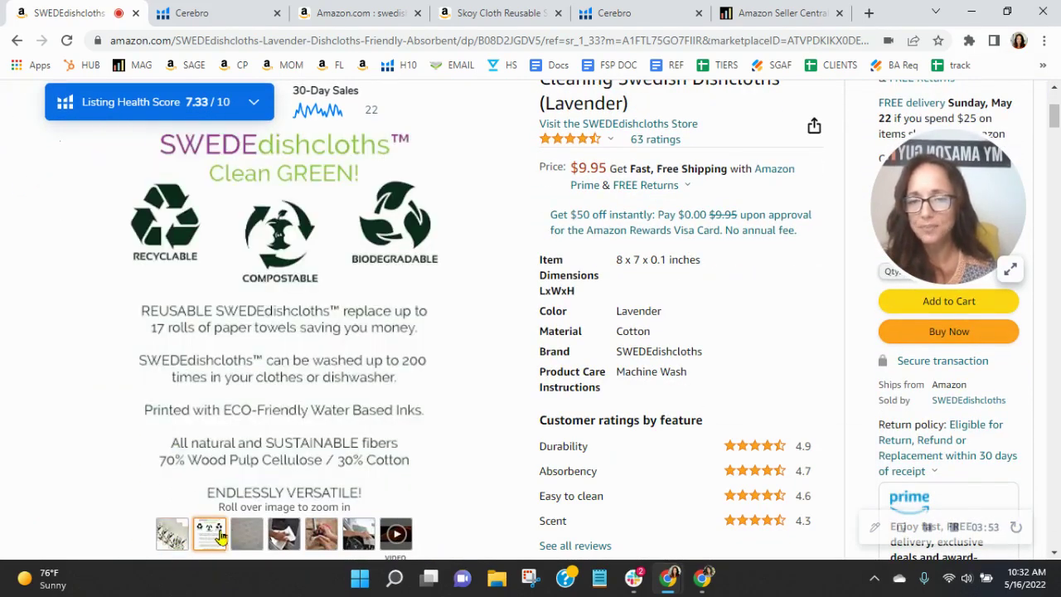
pyautogui.moveTo(246, 537)
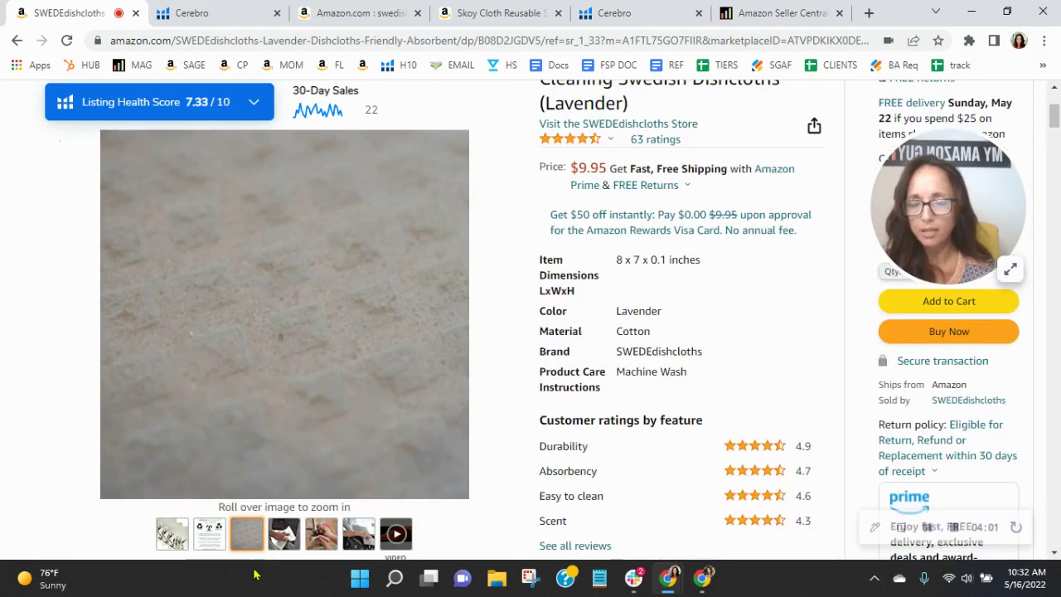
pyautogui.moveTo(286, 537)
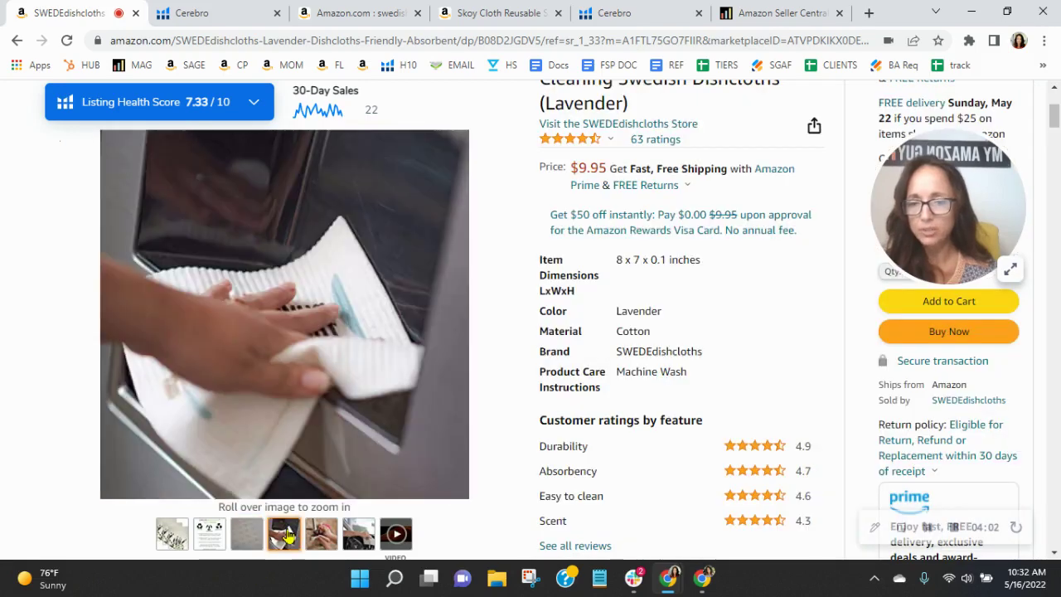
pyautogui.moveTo(331, 537)
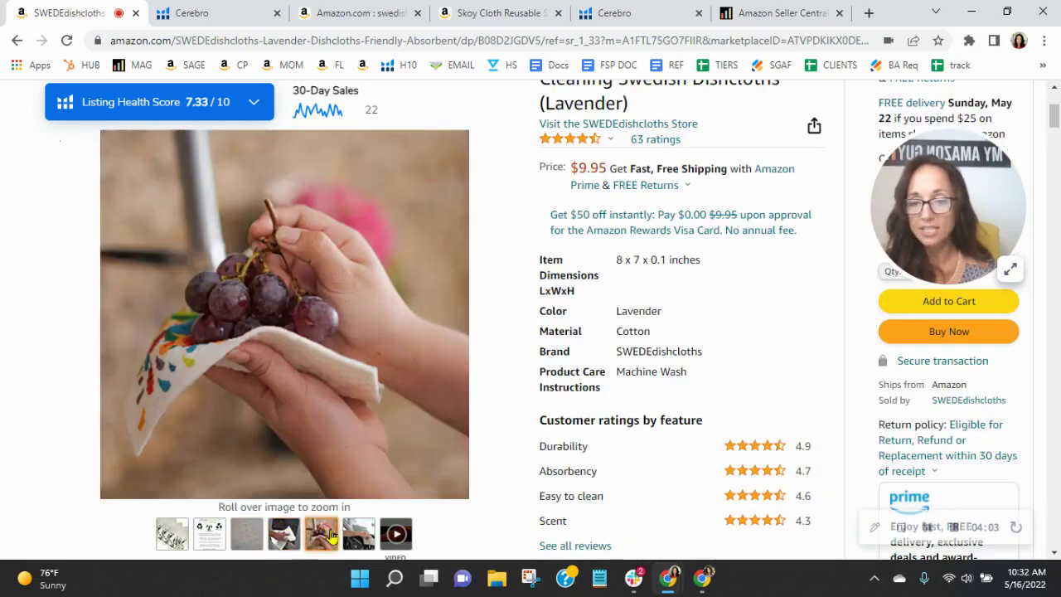
pyautogui.moveTo(363, 529)
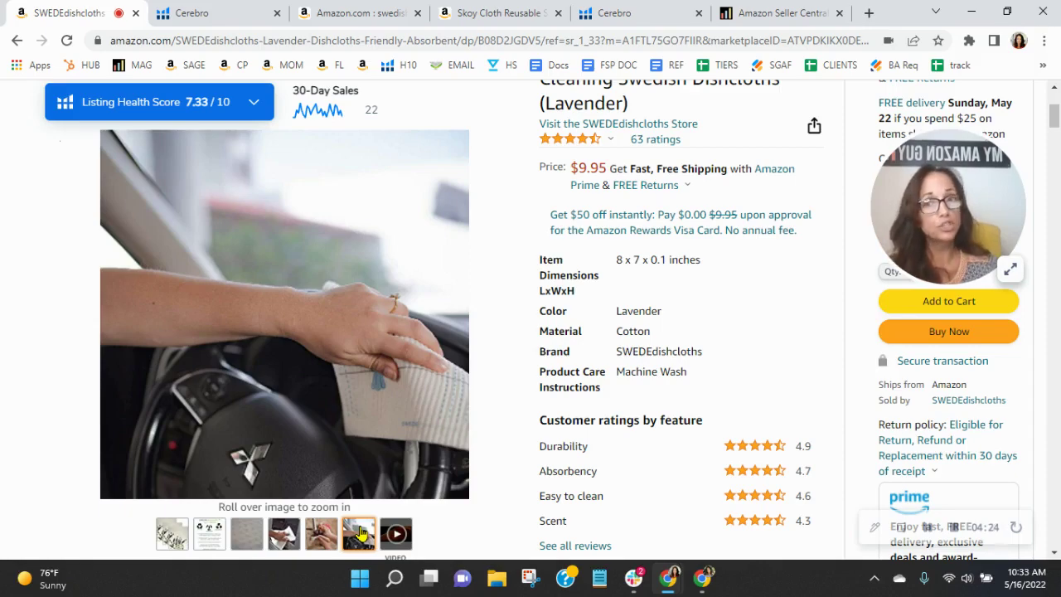
# Check the listing text section of the lavender listing's Helium 10 health score
pyautogui.scroll(3, 798, 248)
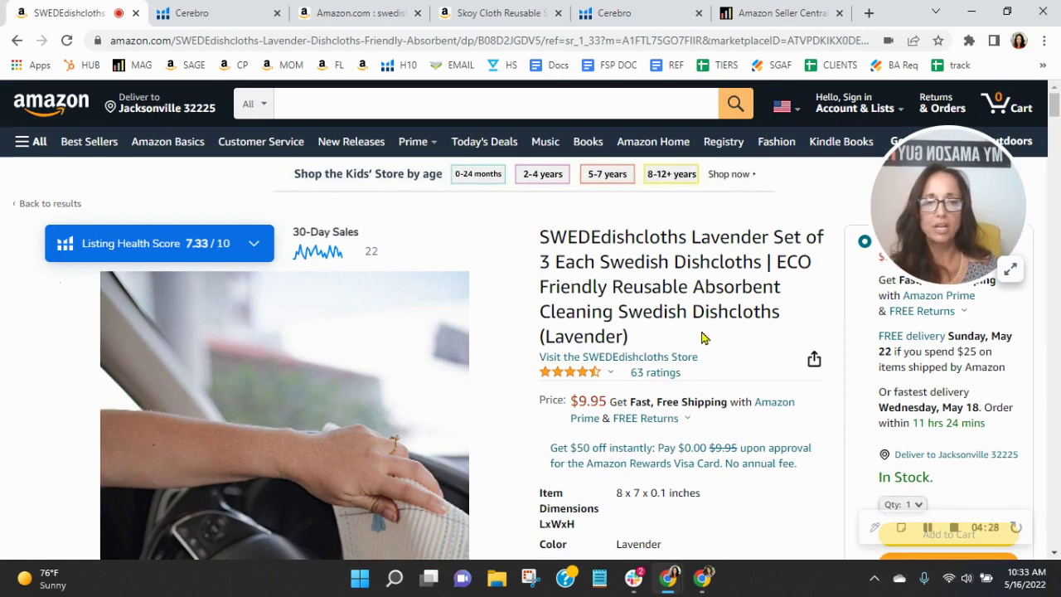
pyautogui.click(143, 247)
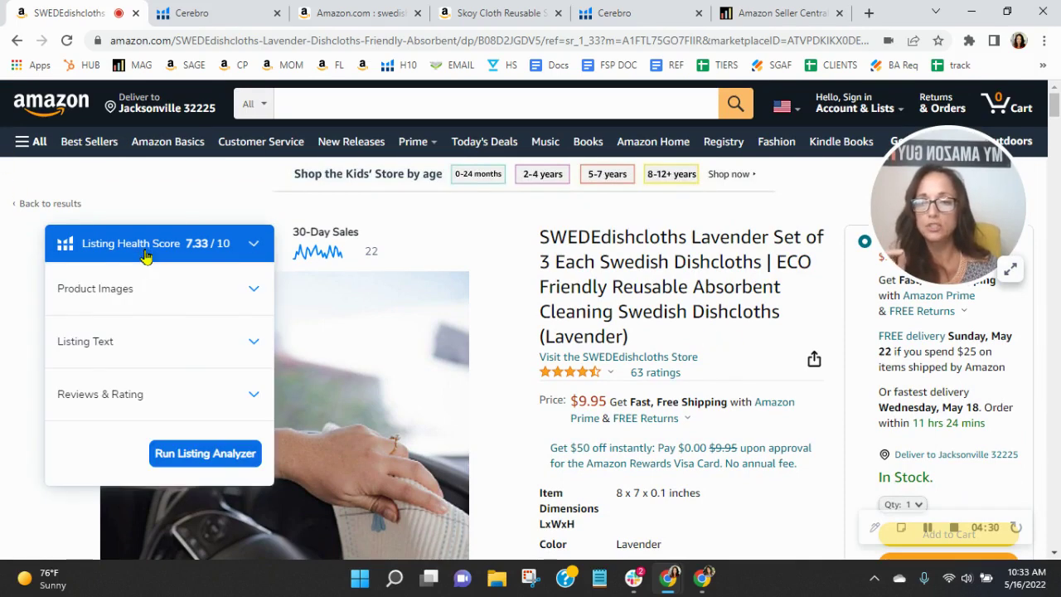
pyautogui.click(177, 346)
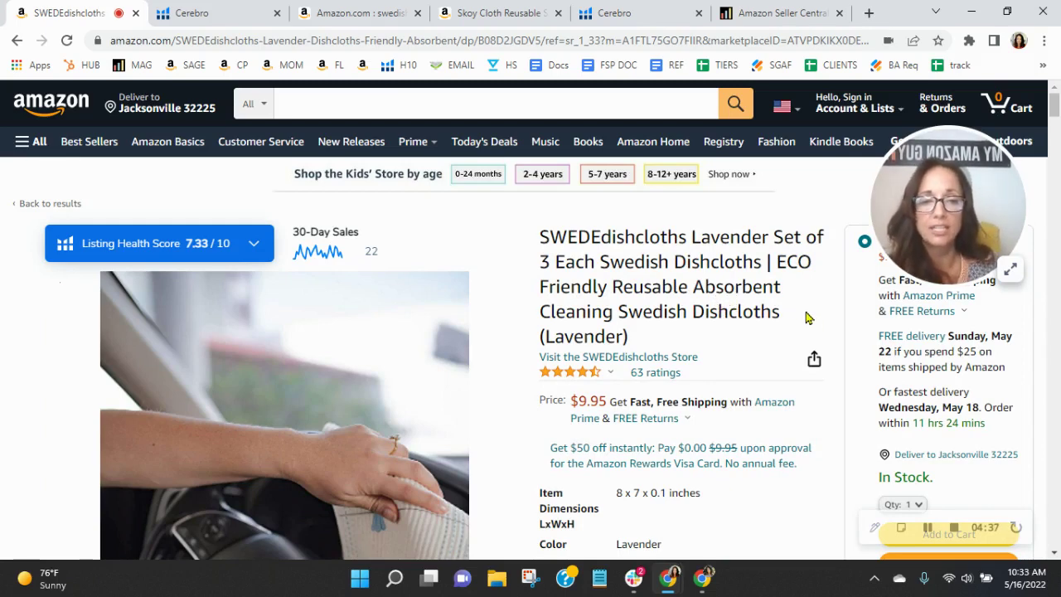
# Examine the lavender listing's title and look for bullet points among its product details
pyautogui.moveTo(805, 315); pyautogui.dragTo(544, 241)
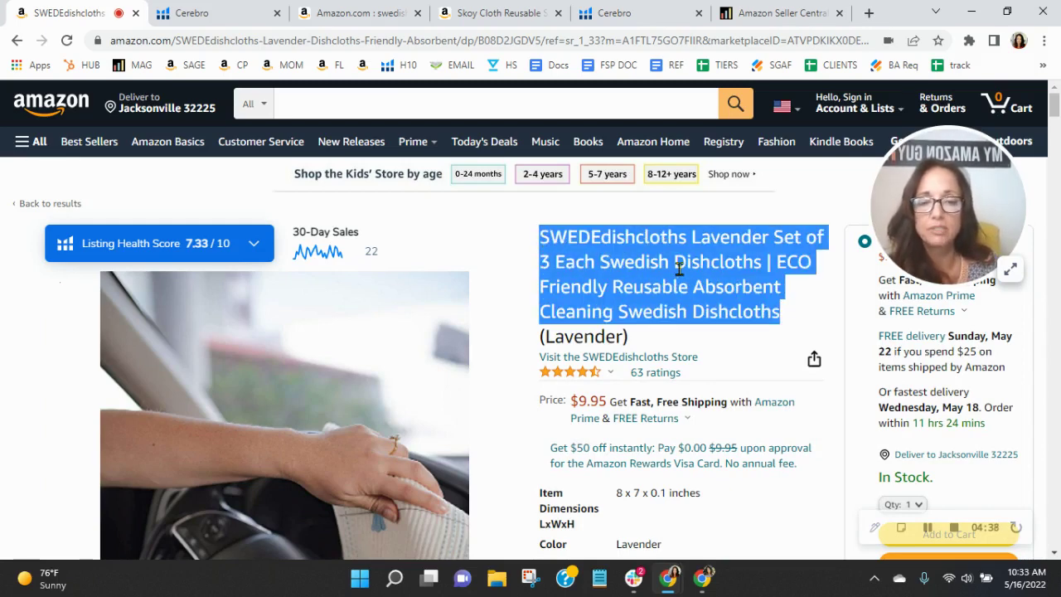
pyautogui.scroll(-6, 679, 269)
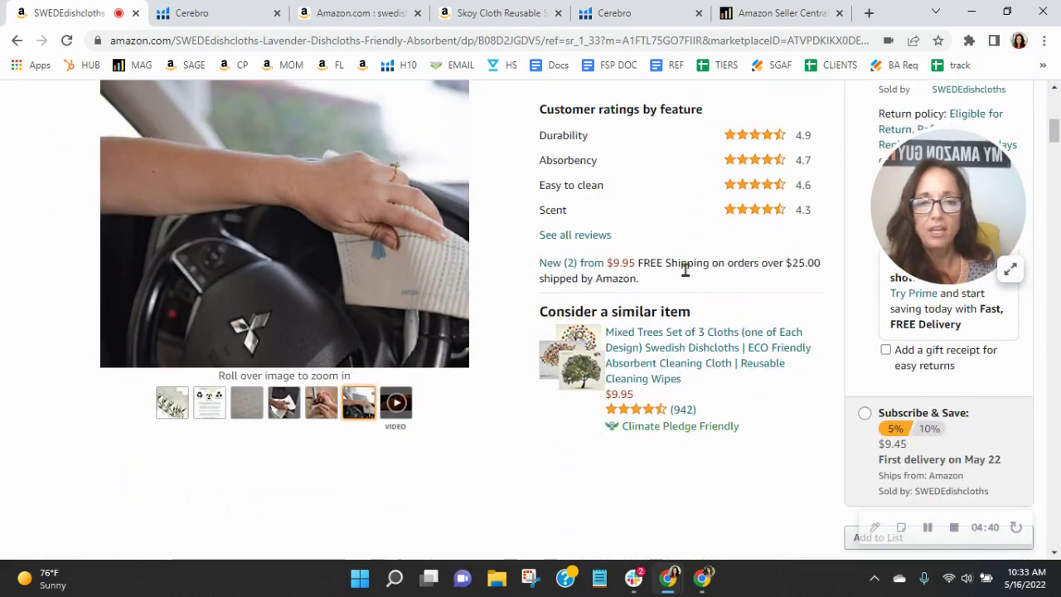
pyautogui.scroll(-4, 706, 307)
pyautogui.scroll(6, 708, 310)
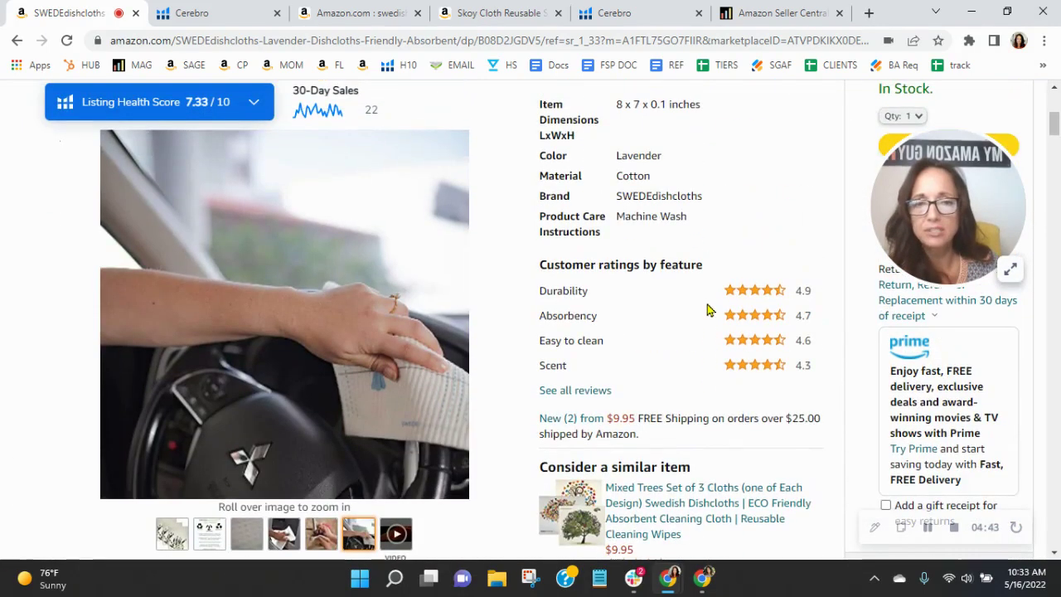
pyautogui.scroll(2, 720, 320)
pyautogui.scroll(-3, 722, 320)
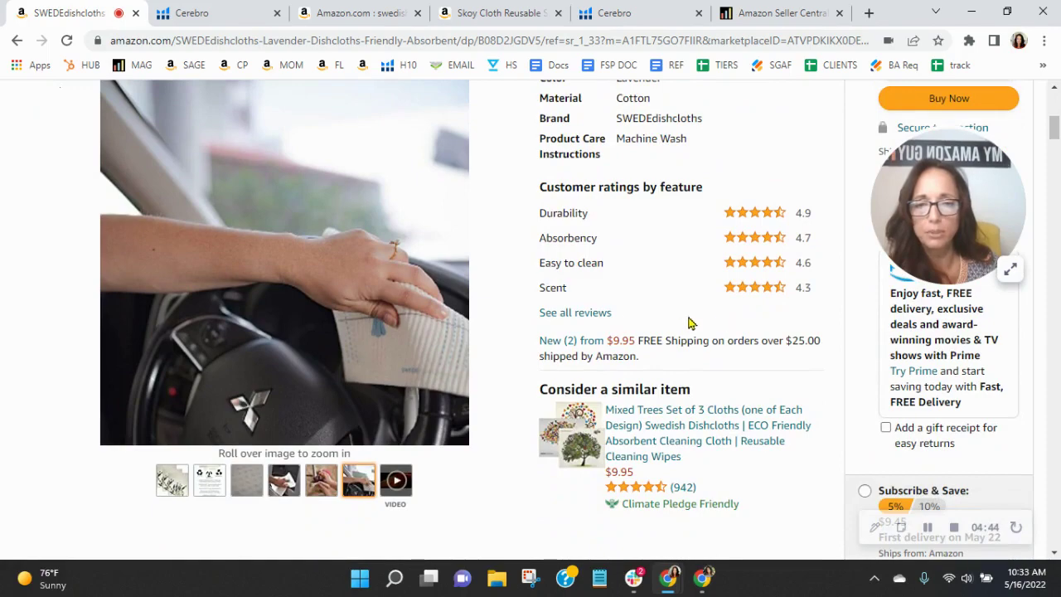
pyautogui.scroll(-4, 806, 337)
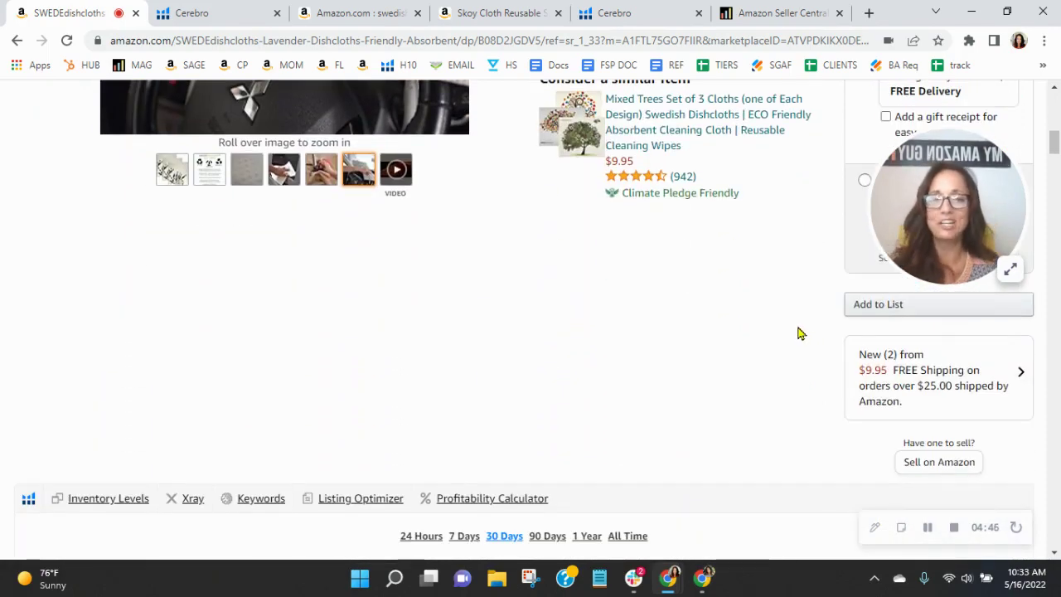
pyautogui.scroll(4, 798, 333)
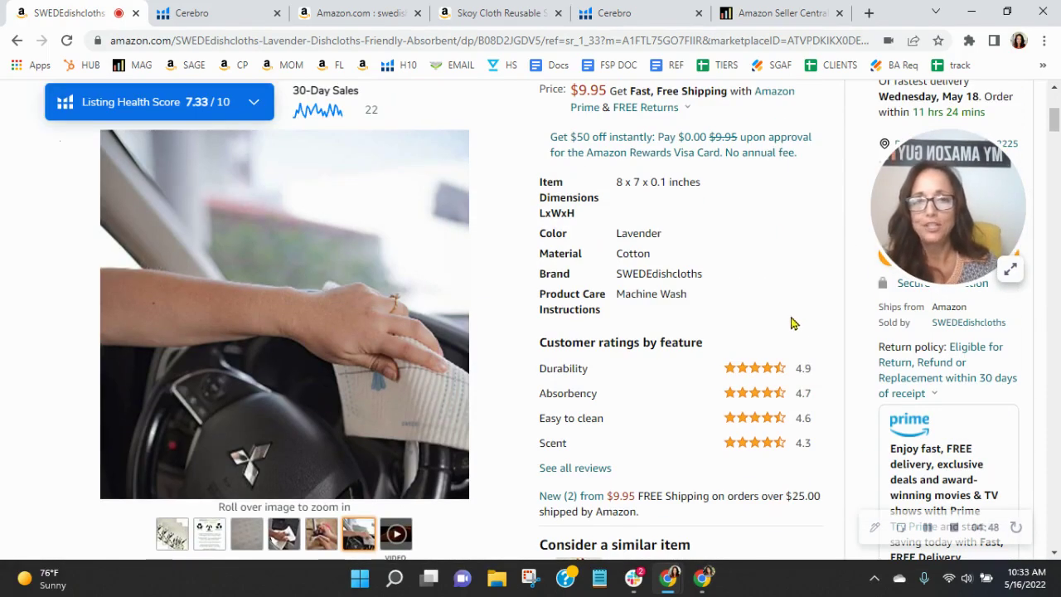
# Switch to the Skoy Cloth listing and examine its bullet points for comparison
pyautogui.click(498, 12)
pyautogui.scroll(-6, 800, 348)
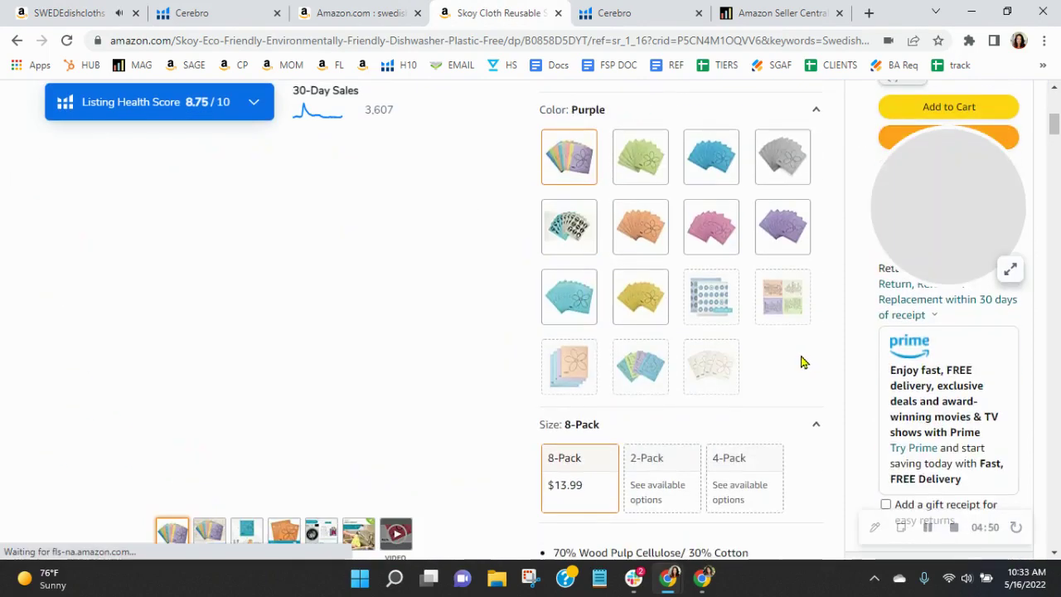
pyautogui.scroll(-2, 784, 331)
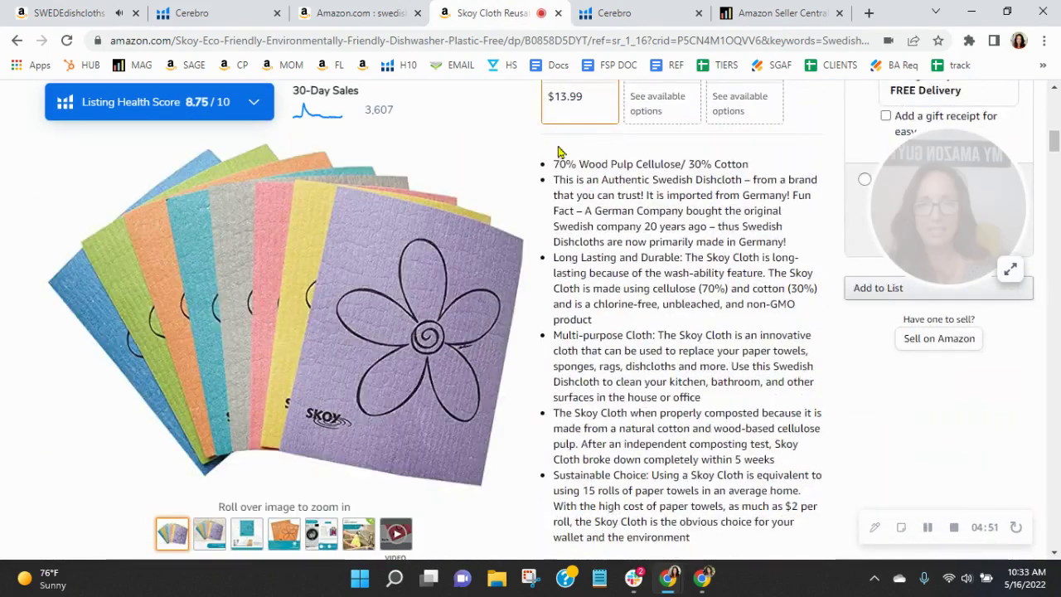
# Return to the SWEDEdishcloths lavender listing and examine the page down to its product description
pyautogui.click(40, 15)
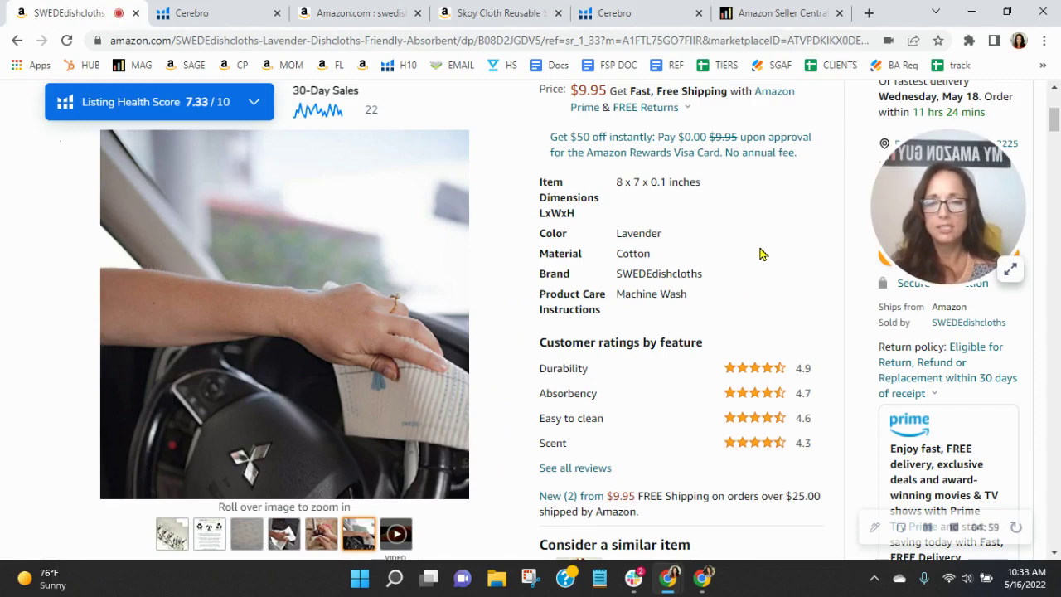
pyautogui.scroll(-3, 763, 254)
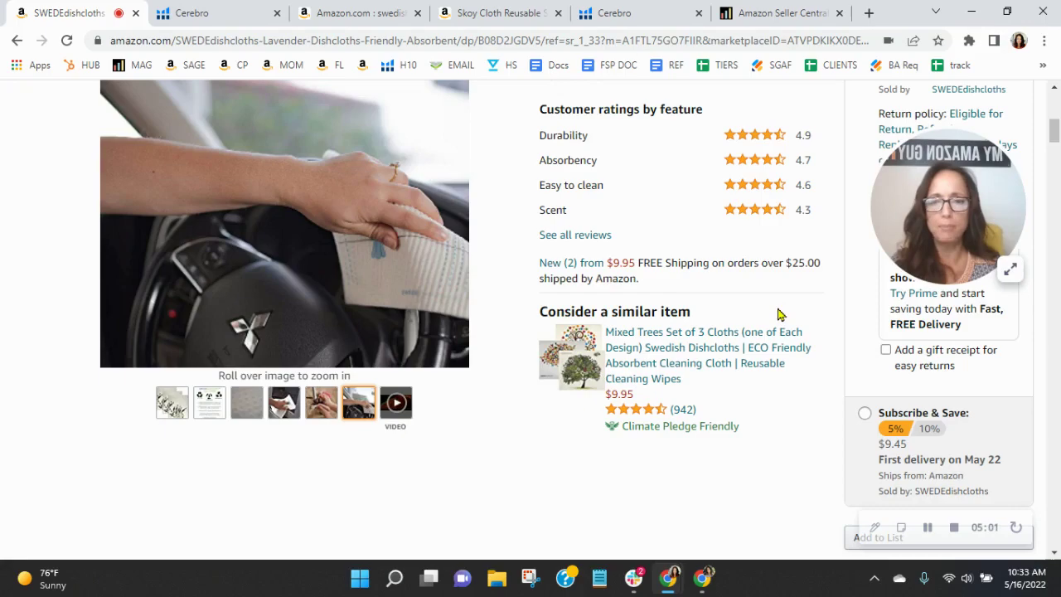
pyautogui.scroll(-5, 778, 314)
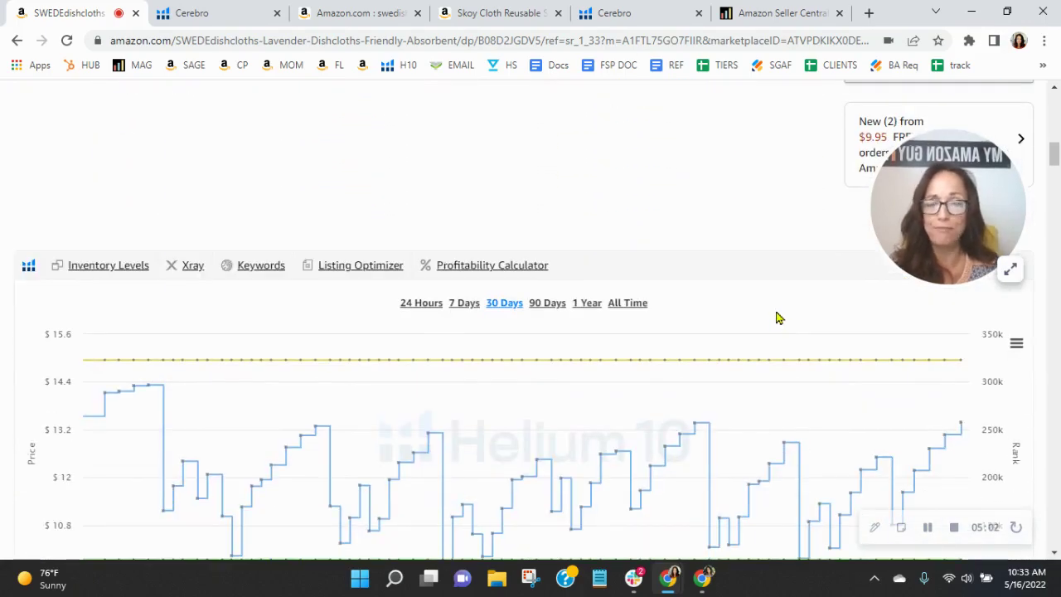
pyautogui.scroll(-10, 778, 315)
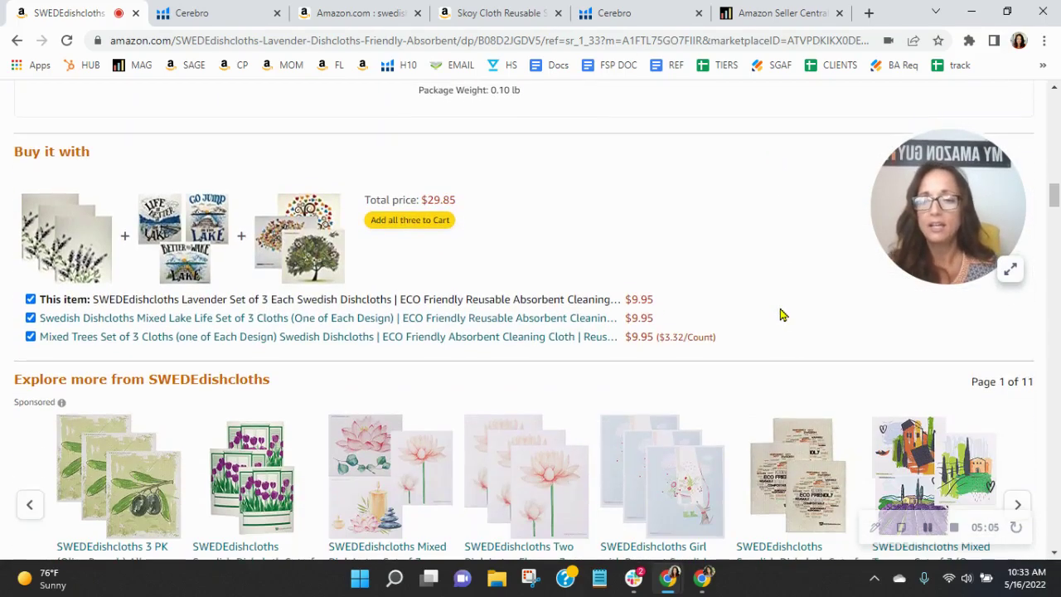
pyautogui.scroll(-8, 779, 318)
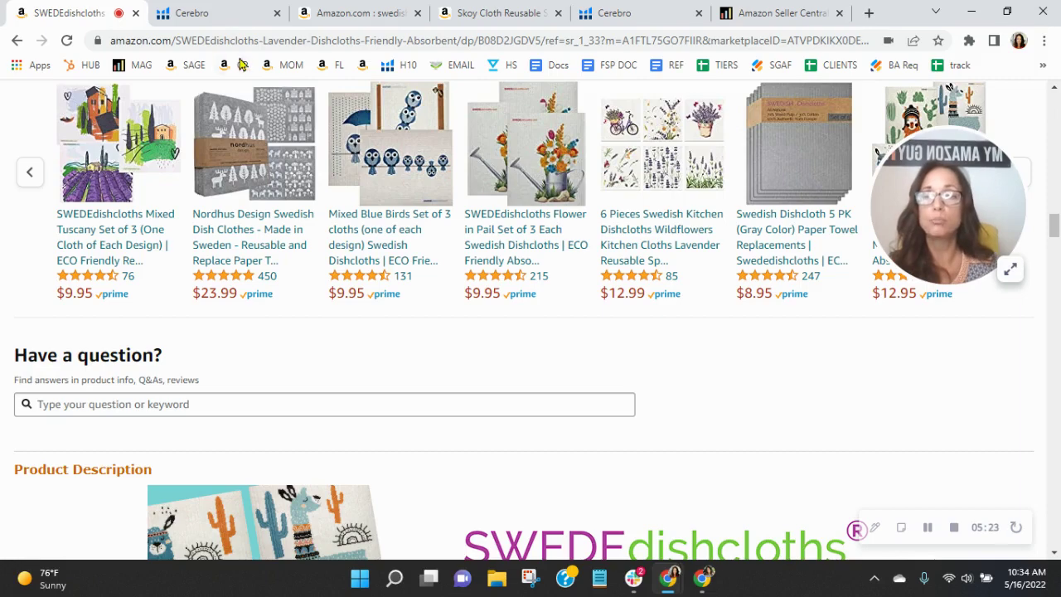
# Open the bookmarked Age of Sage men's soap bar listing and browse its brand story carousel as an example
pyautogui.click(188, 64)
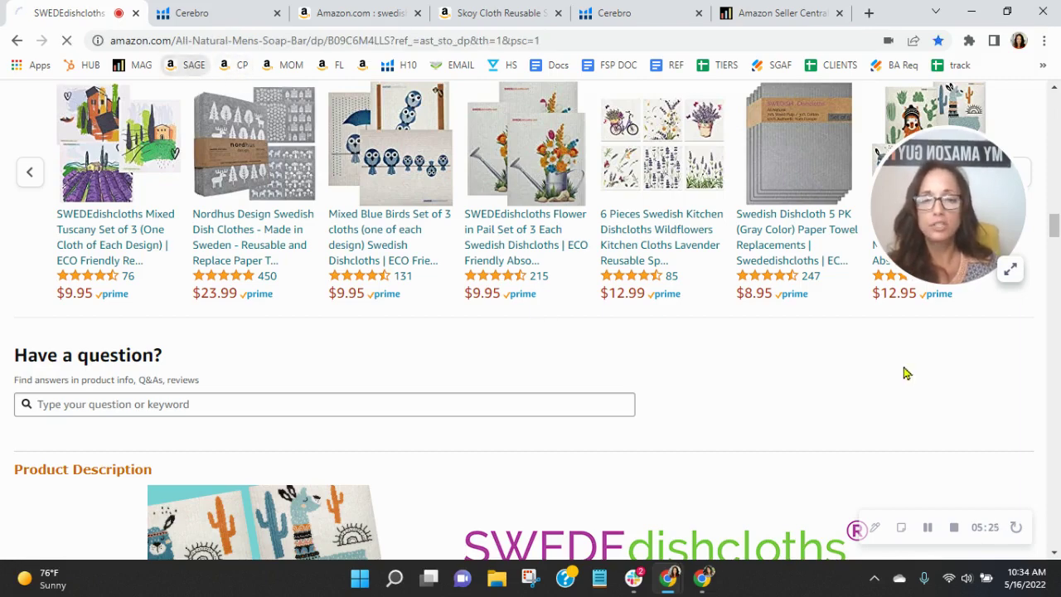
pyautogui.scroll(-15, 909, 370)
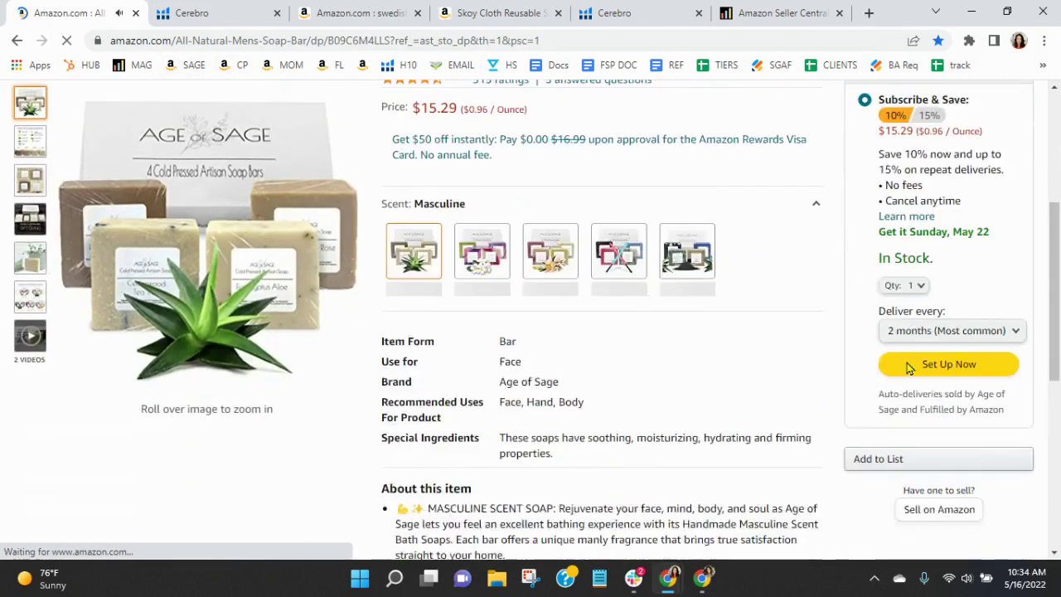
pyautogui.scroll(-12, 909, 368)
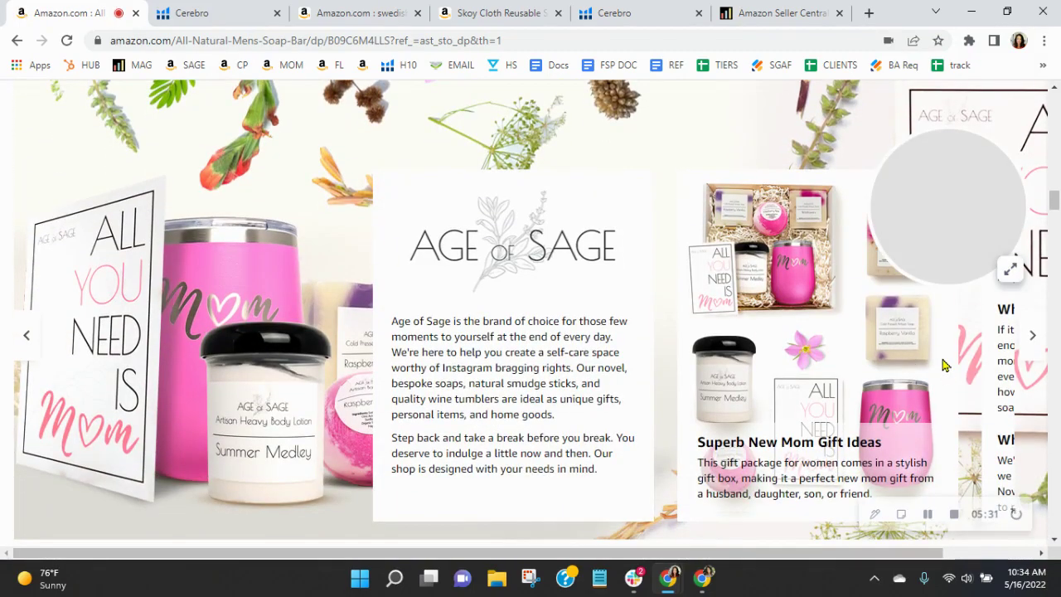
pyautogui.scroll(-2, 943, 365)
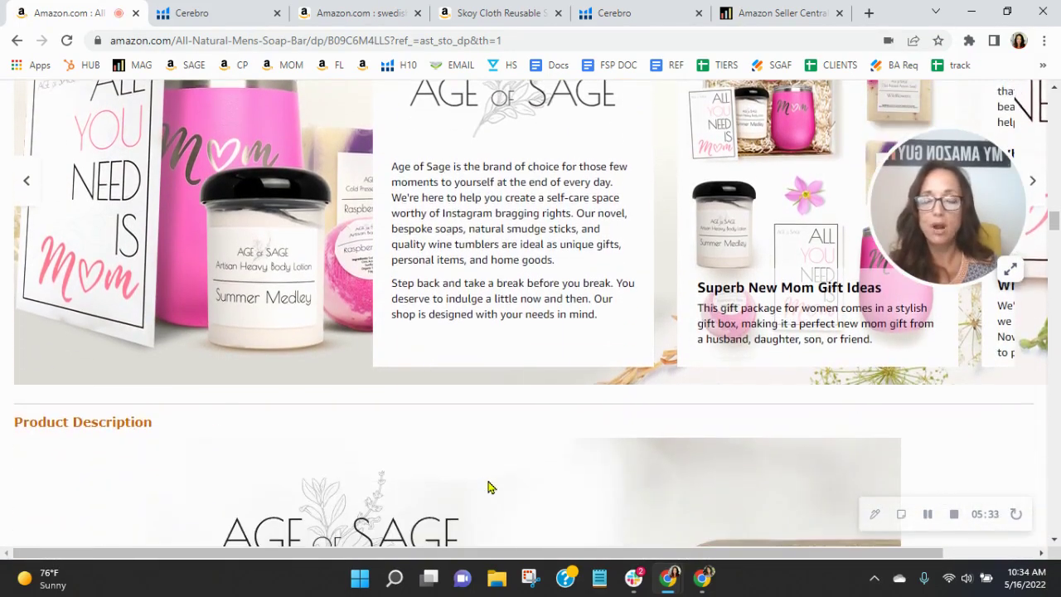
pyautogui.scroll(3, 490, 486)
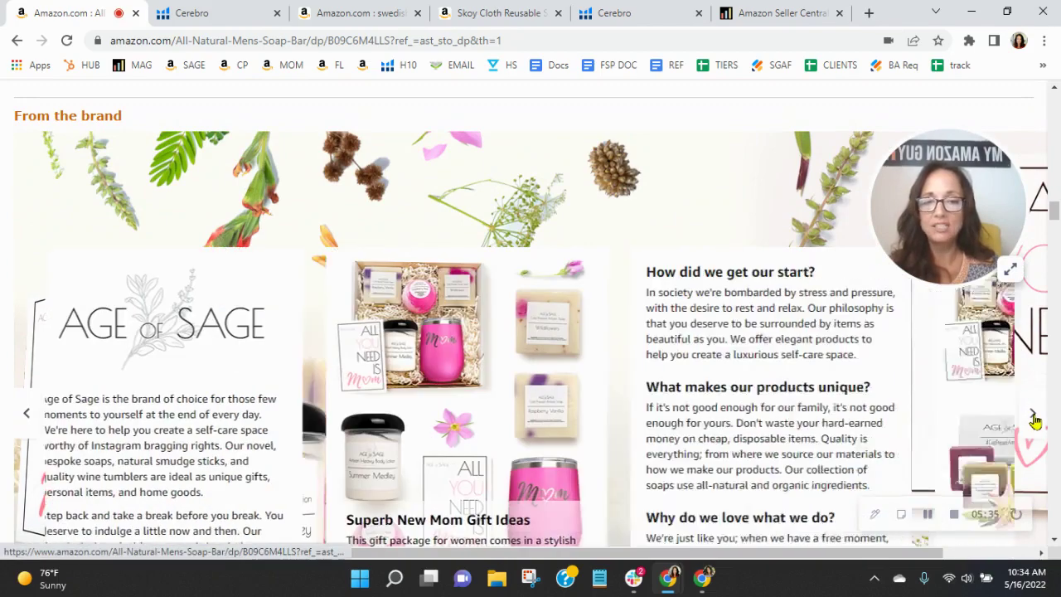
pyautogui.click(1032, 412)
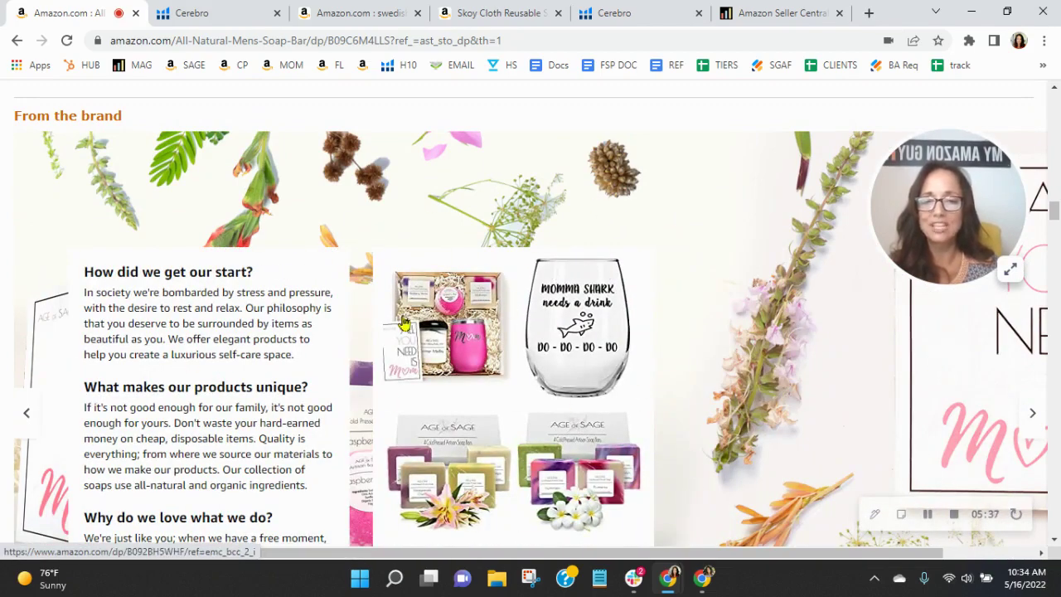
# Go back from the soap listing to the product overview of the SWEDEdishcloths lavender listing
pyautogui.click(15, 41)
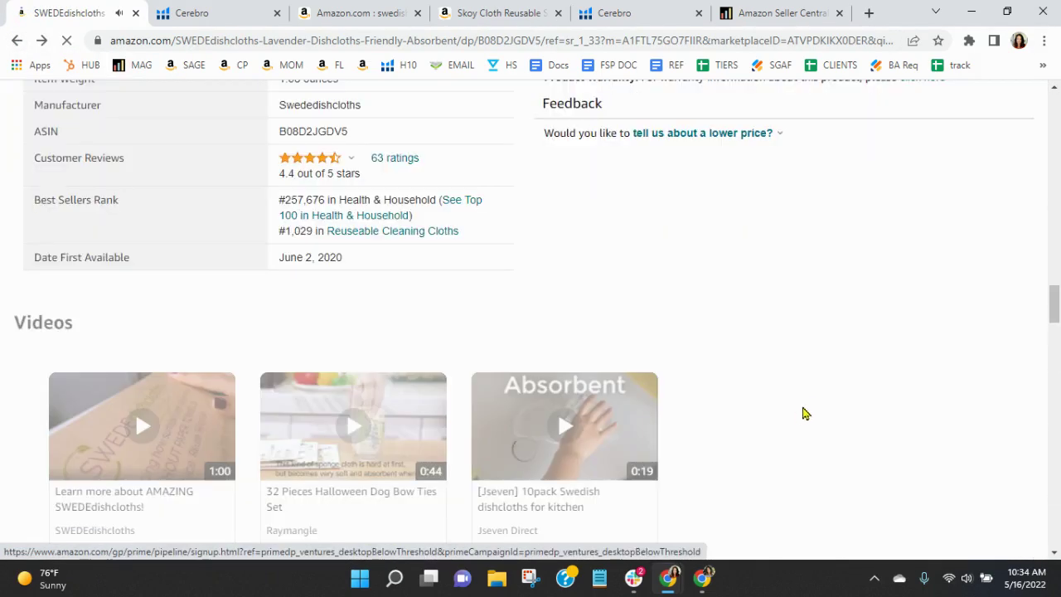
pyautogui.scroll(20, 863, 381)
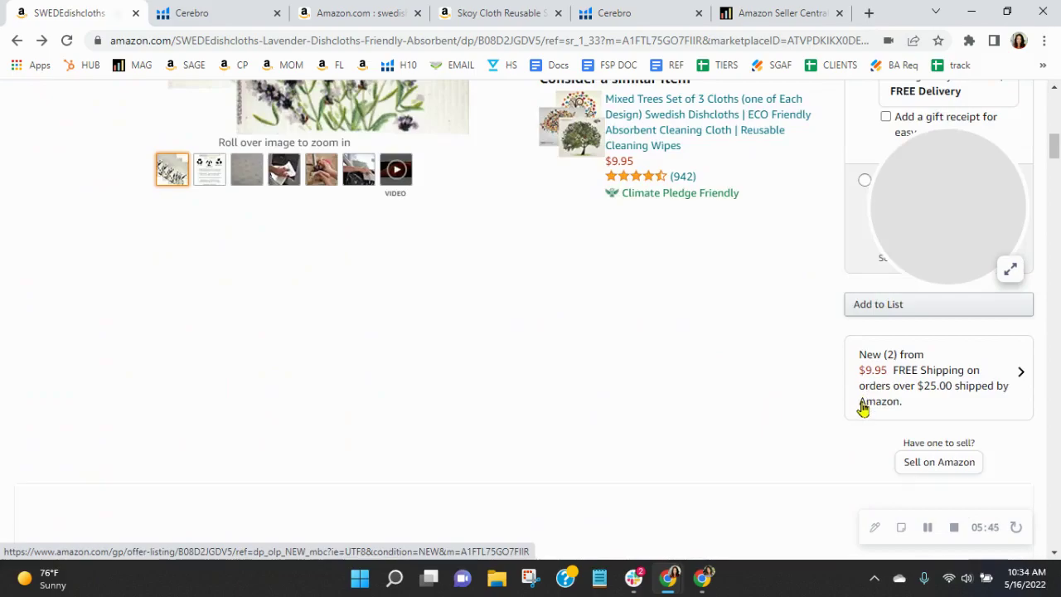
# Run the Image Alt Text Viewer extension on the lavender listing's product description images
pyautogui.scroll(-20, 862, 406)
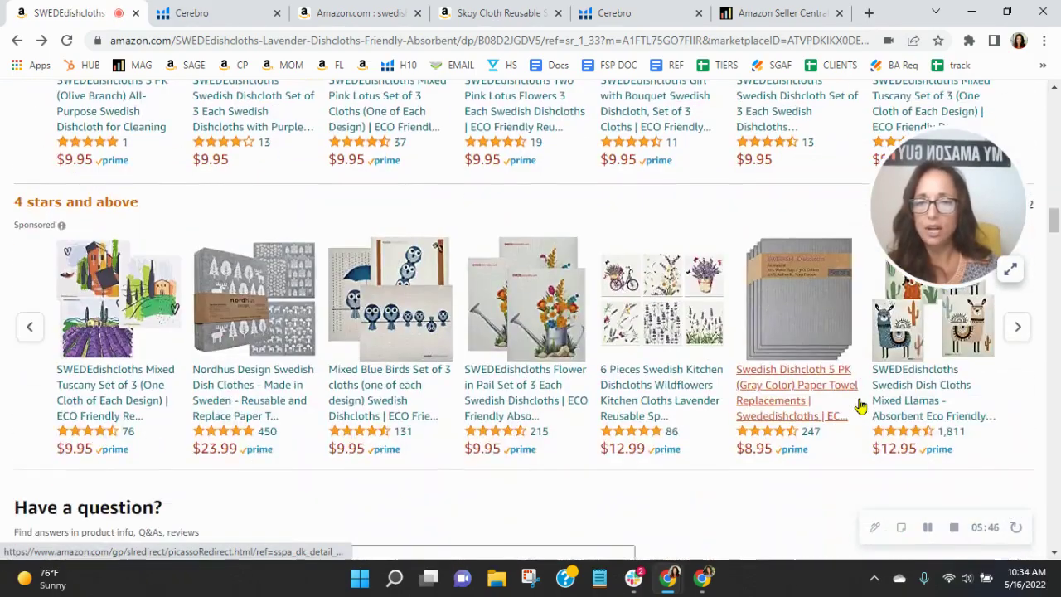
pyautogui.scroll(-3, 861, 406)
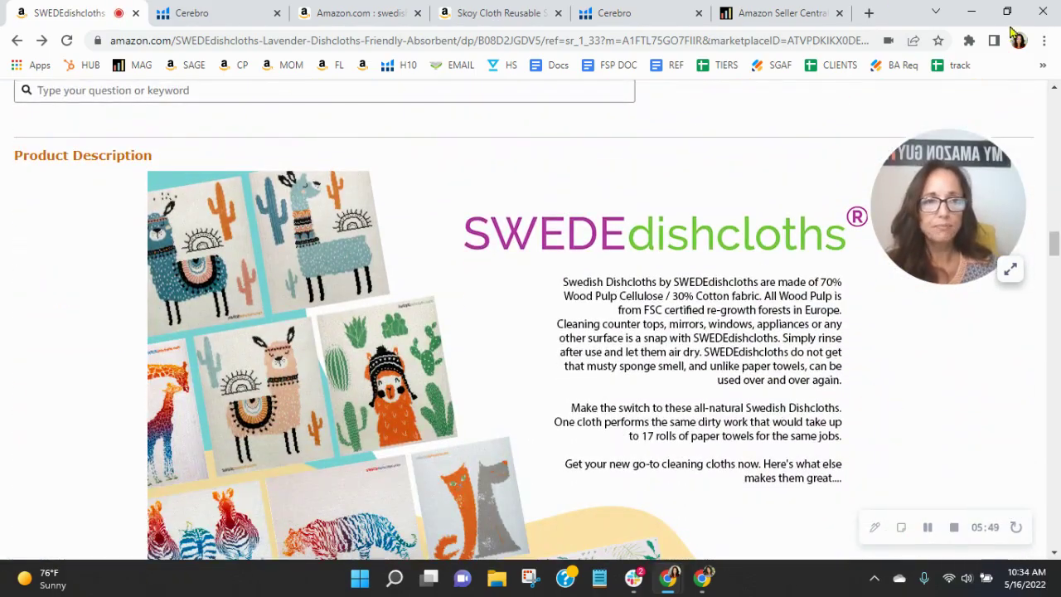
pyautogui.click(968, 46)
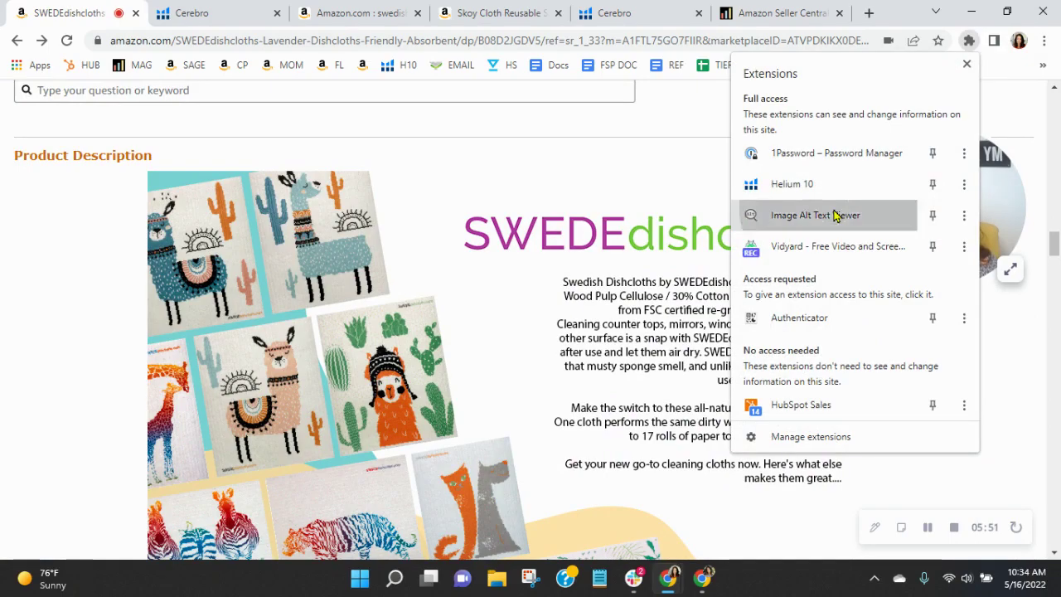
pyautogui.click(774, 215)
# Examine the alt text overlays on the product description images and on the main gallery images of the listing
pyautogui.scroll(-15, 503, 427)
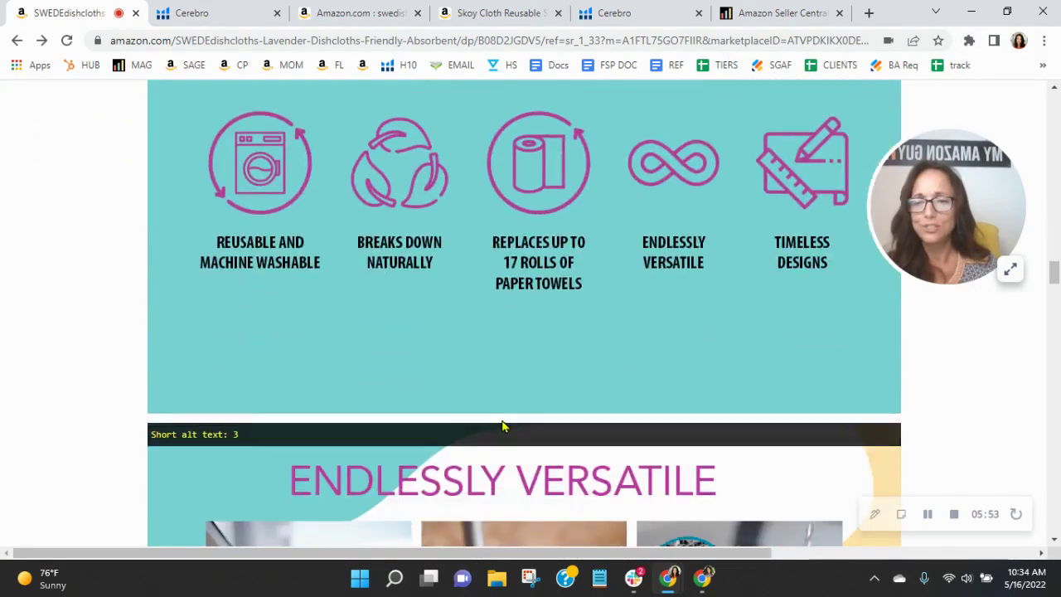
pyautogui.scroll(-13, 503, 426)
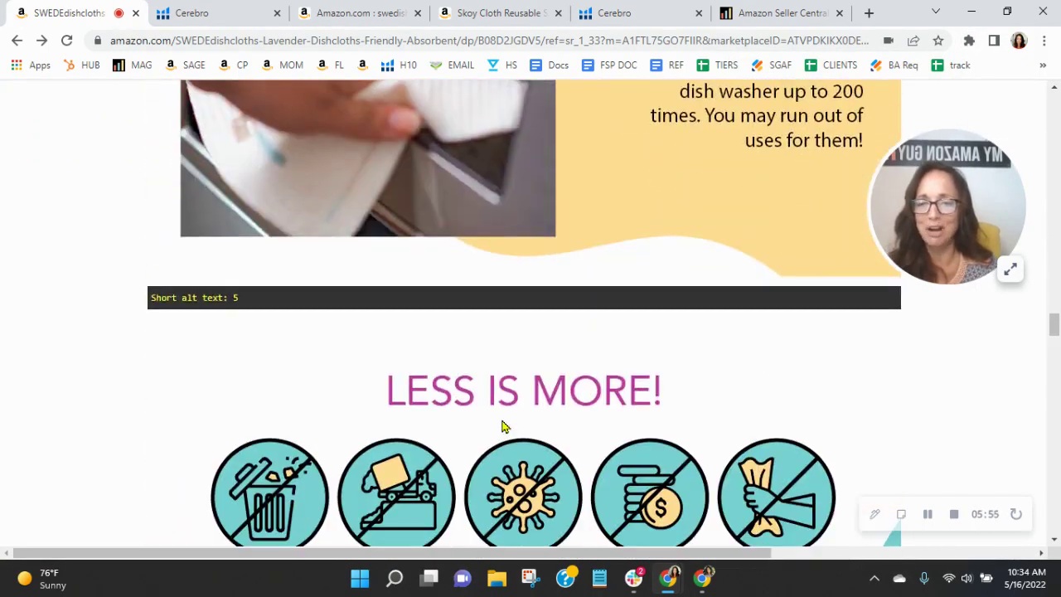
pyautogui.scroll(-3, 509, 424)
pyautogui.scroll(7, 607, 420)
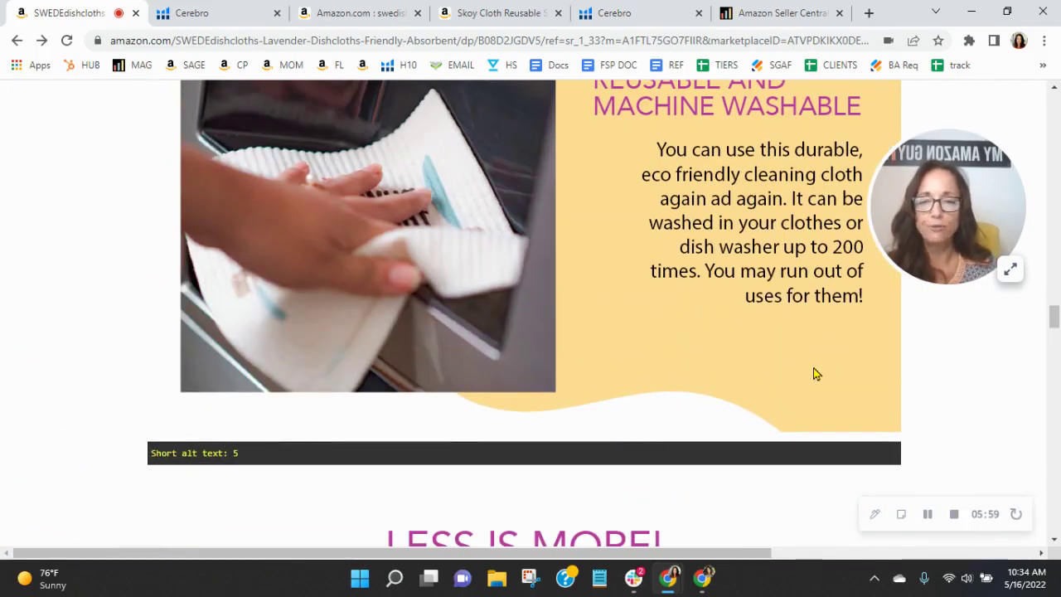
pyautogui.scroll(10, 820, 395)
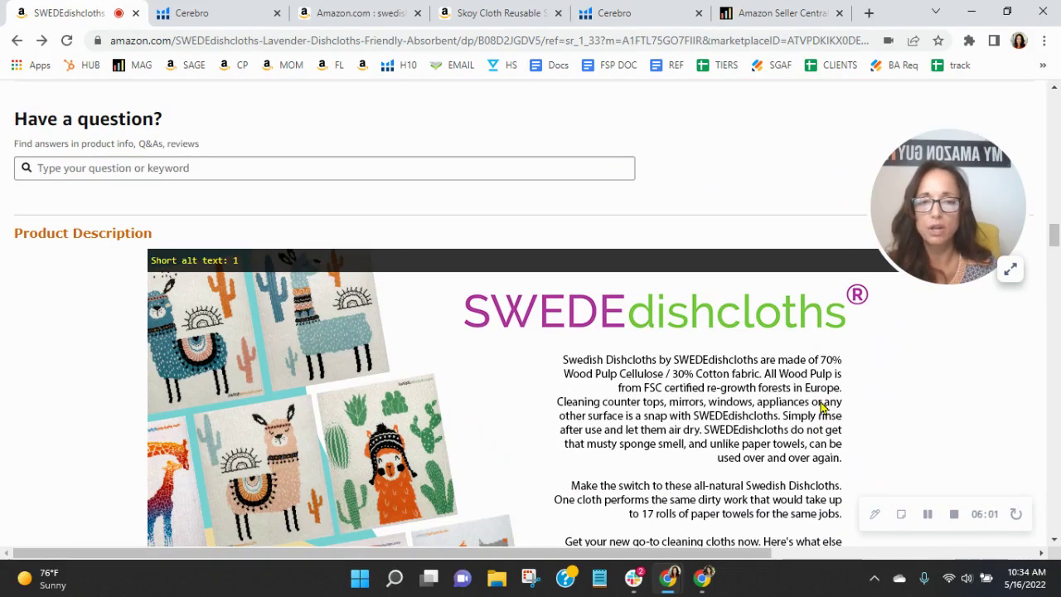
pyautogui.scroll(10, 820, 406)
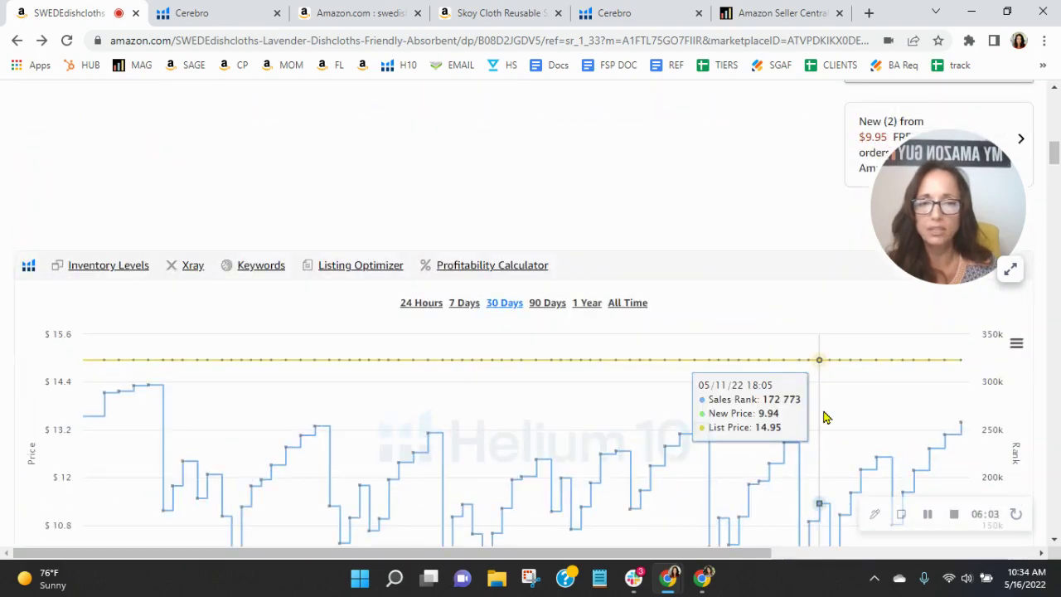
pyautogui.scroll(10, 824, 417)
pyautogui.moveTo(824, 417); pyautogui.dragTo(512, 171)
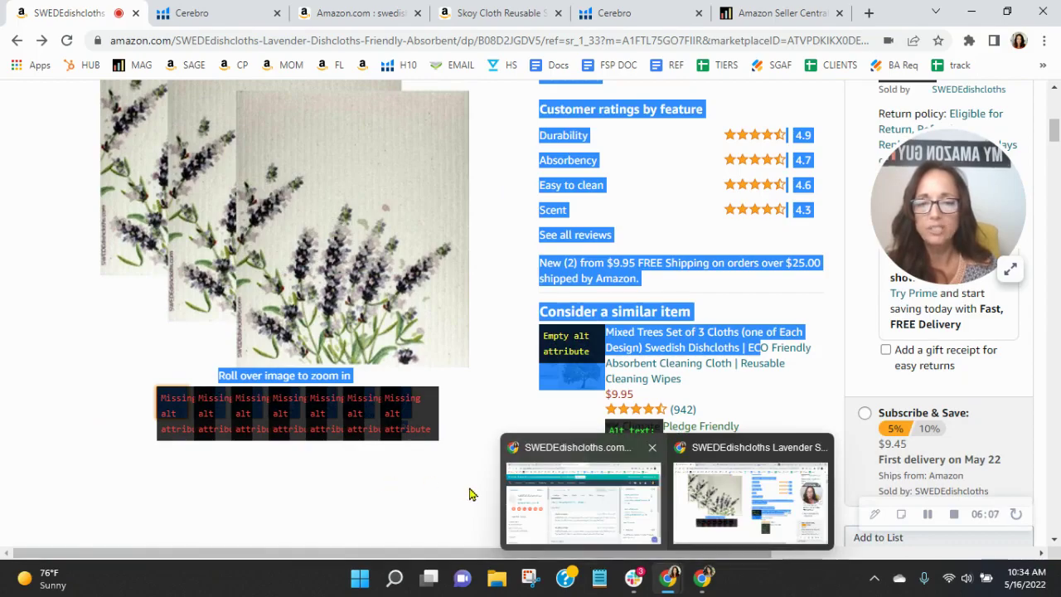
pyautogui.scroll(-10, 474, 495)
pyautogui.scroll(-15, 472, 492)
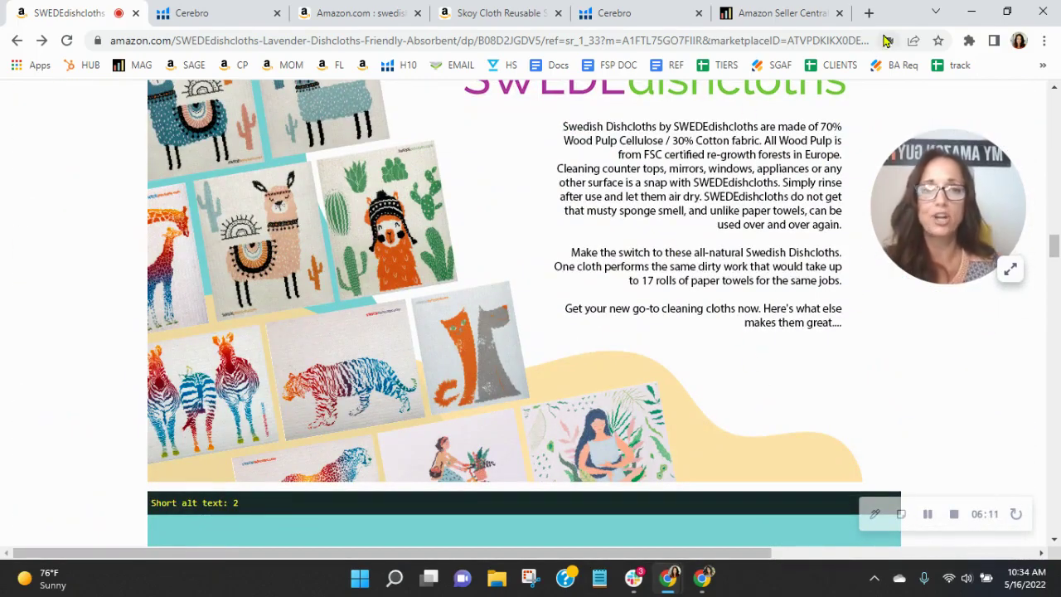
# Switch to the My Amazon Guy Full Service Management page to view its overview of services
pyautogui.click(803, 10)
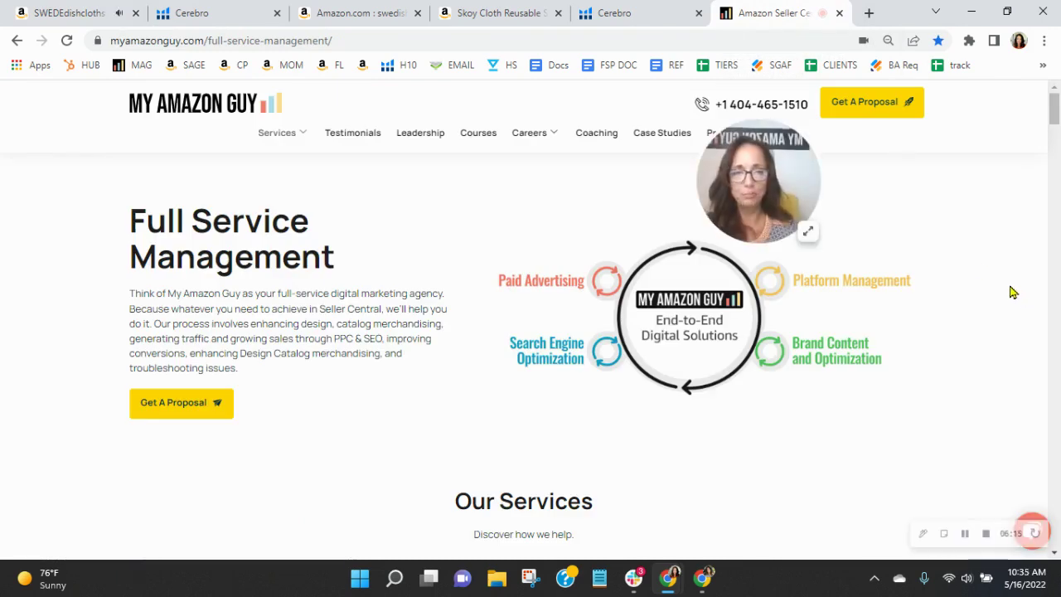
pyautogui.moveTo(740, 196); pyautogui.dragTo(757, 171)
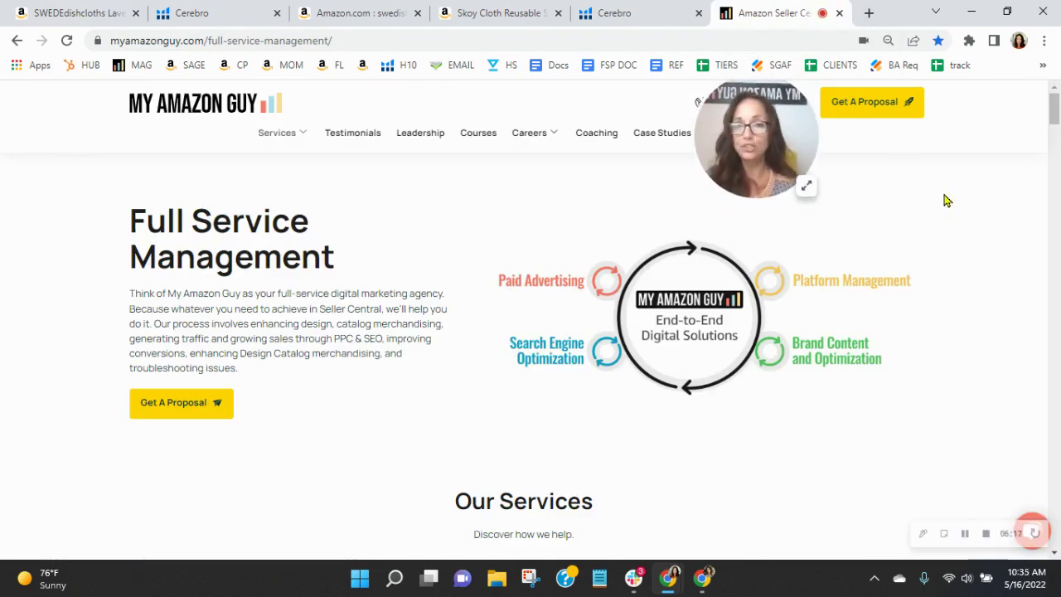